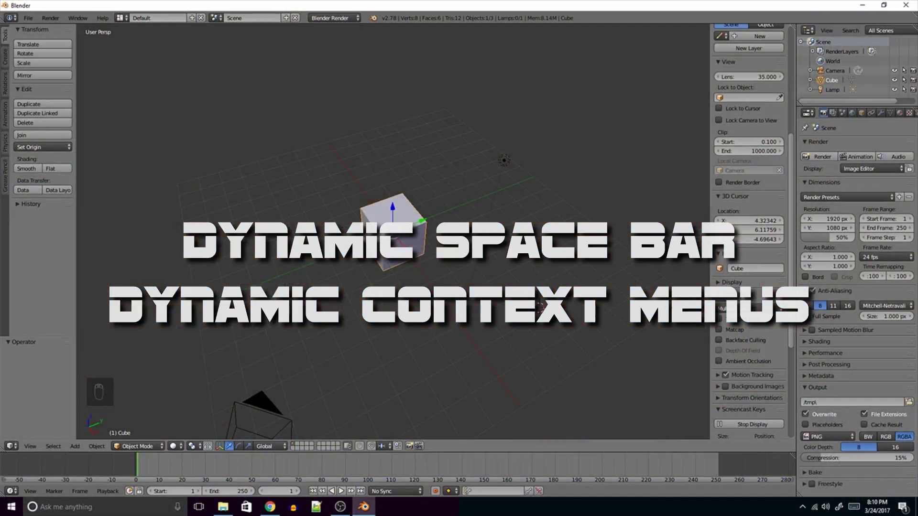
- Enable the 3D View: Dynamic Context Menu add-on, found by searching 'dy', and save the user settings
click(218, 130)
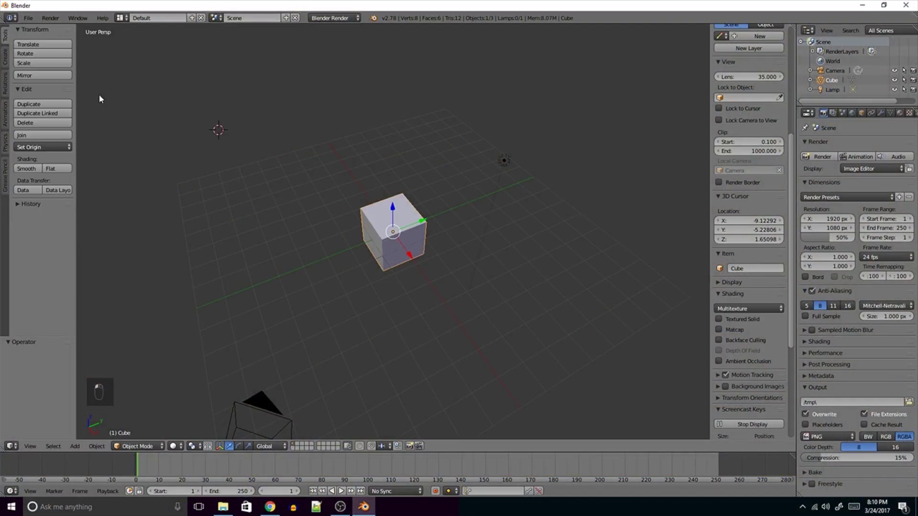
click(28, 18)
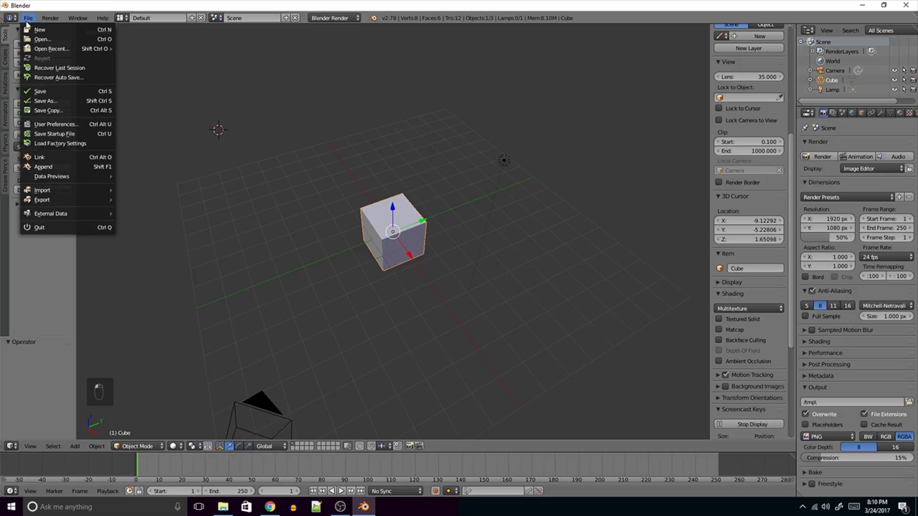
click(56, 126)
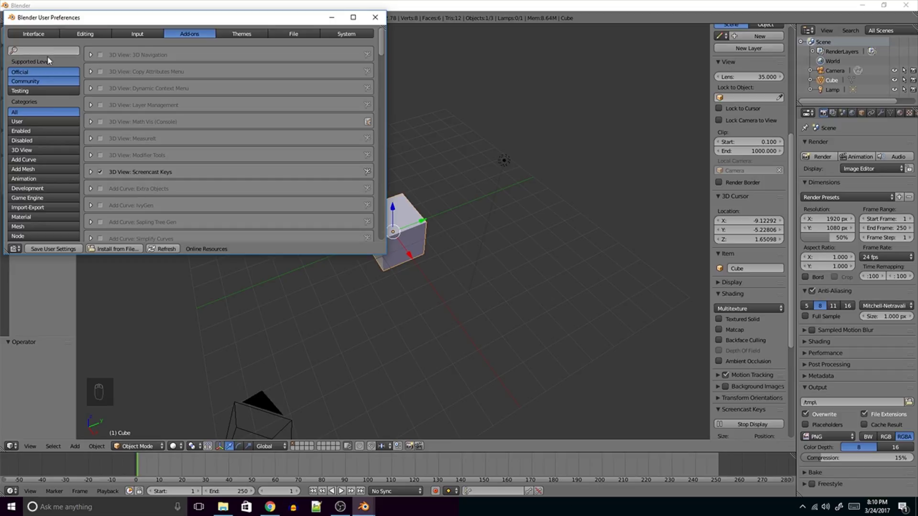
text(dy)
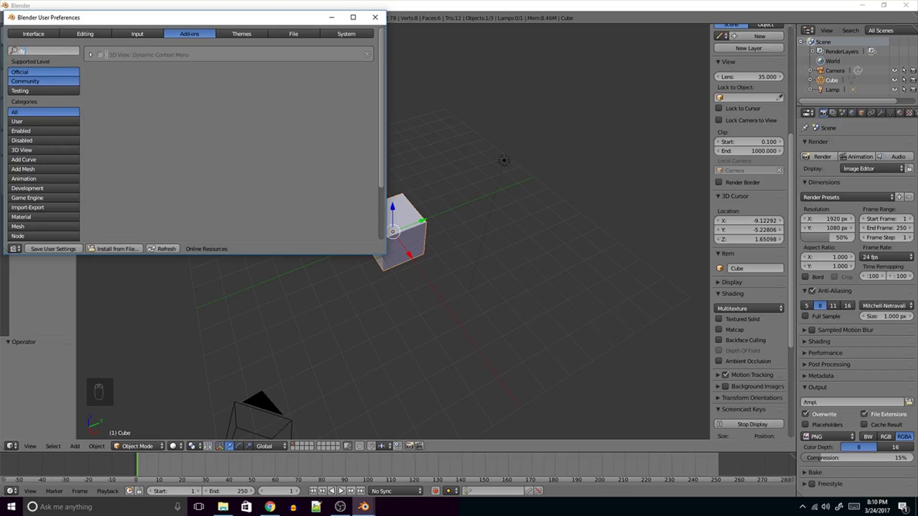
key(Return)
click(101, 56)
click(61, 252)
click(228, 285)
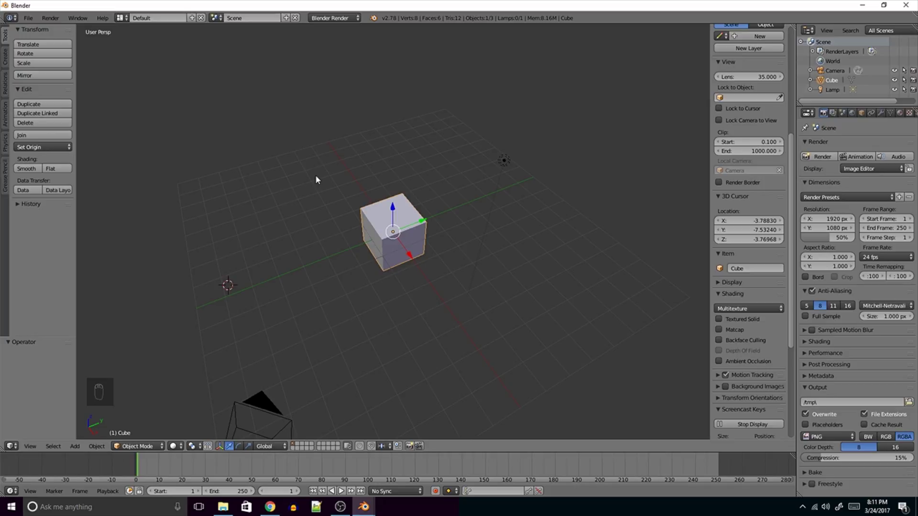
key(space)
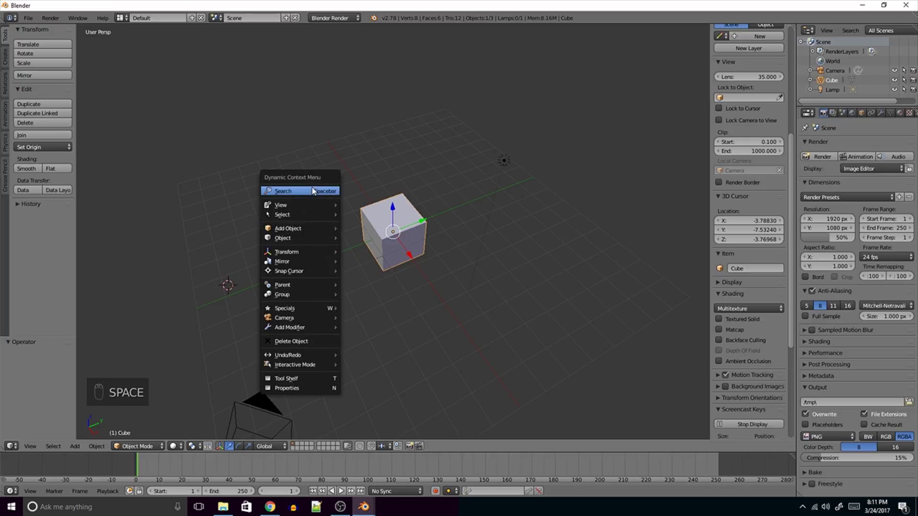
mouse_move(301, 217)
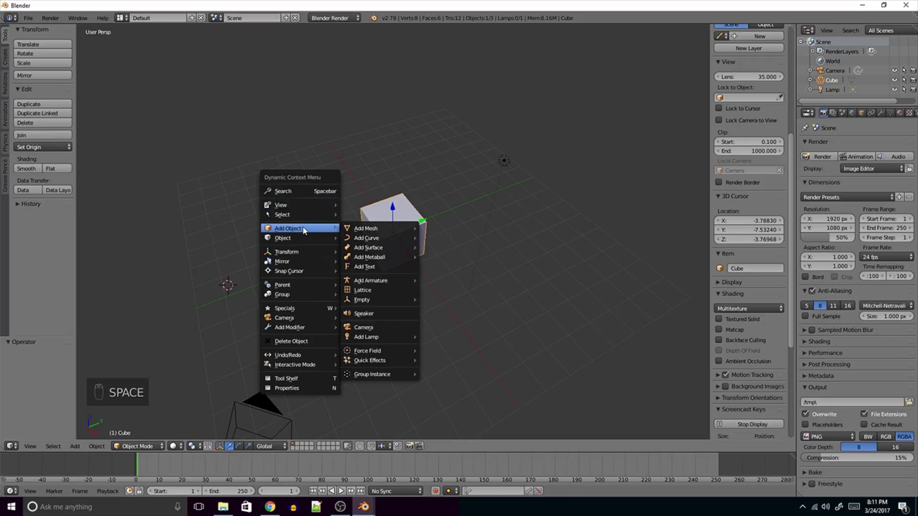
mouse_move(301, 237)
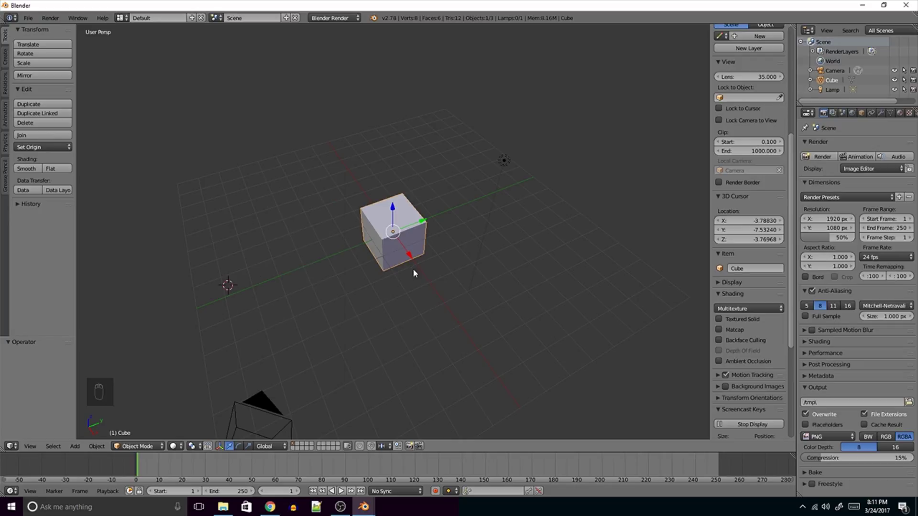
- Switch the cube to Edit Mode and choose Search from the Dynamic Context Menu
key(Tab)
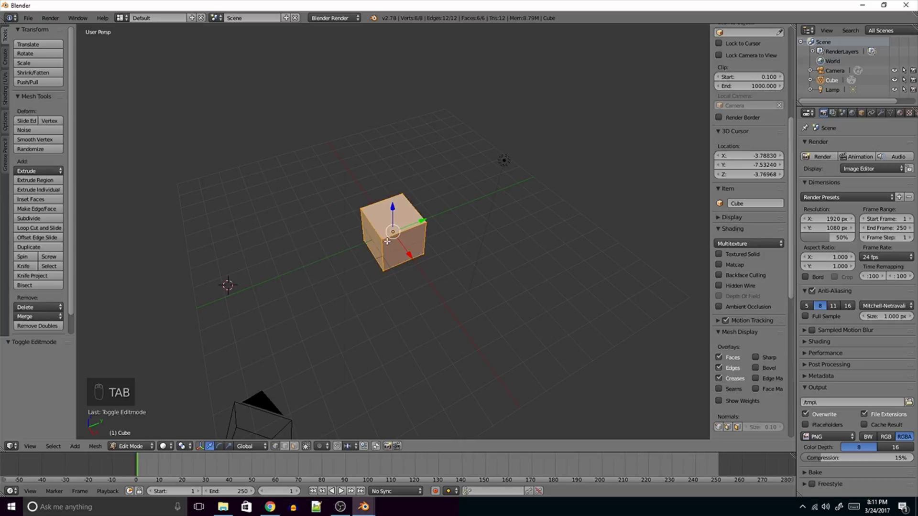
key(space)
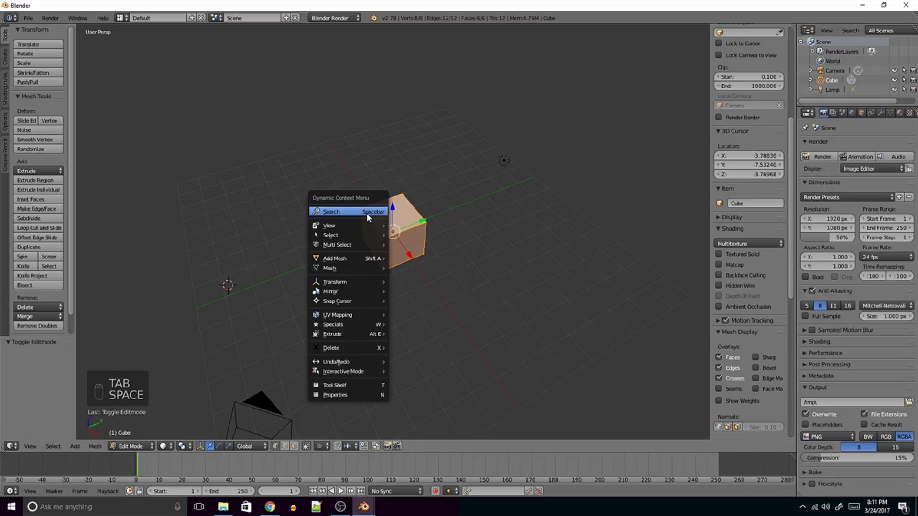
mouse_move(370, 267)
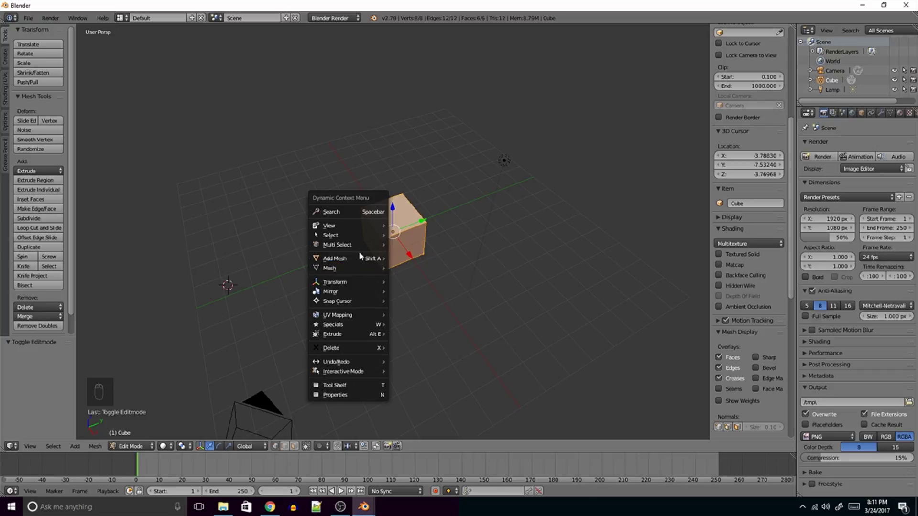
mouse_move(364, 290)
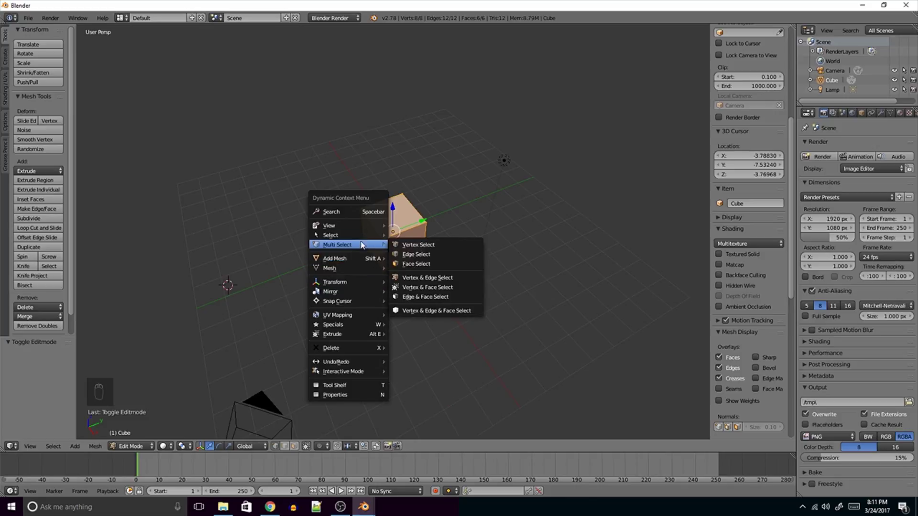
mouse_move(356, 233)
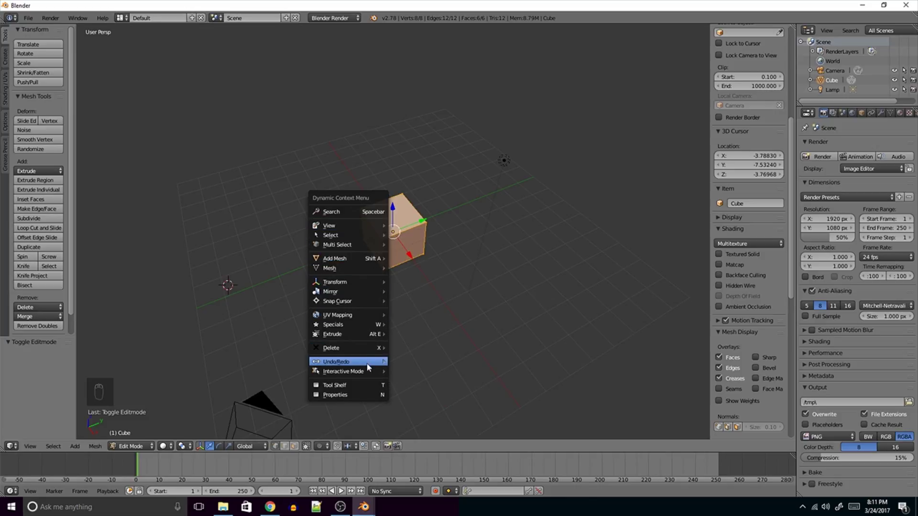
click(338, 211)
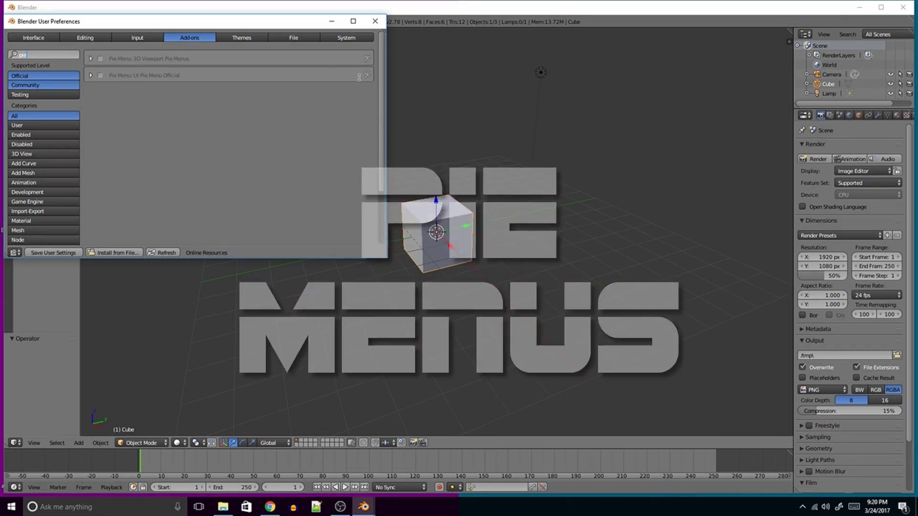
- Enable the 3D Viewport Pie Menus and UI Pie Menu Official add-ons
click(100, 58)
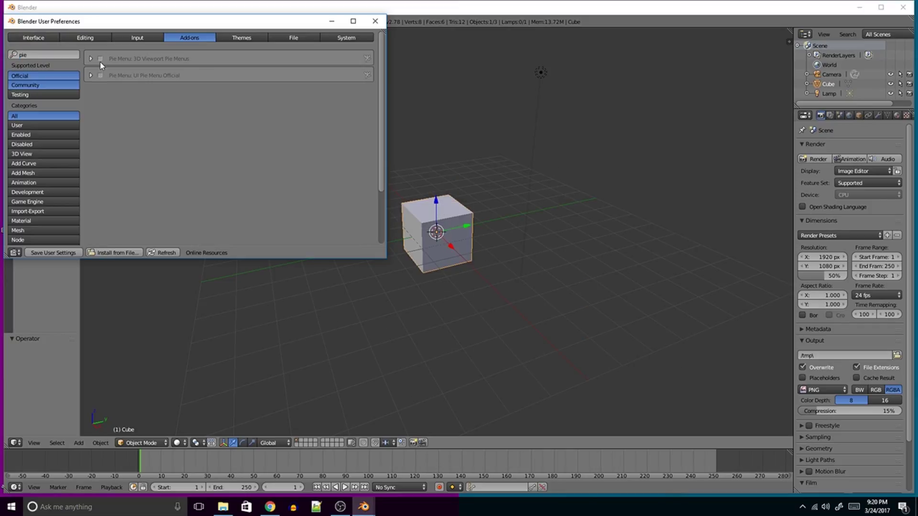
click(100, 76)
drag(209, 25, 348, 98)
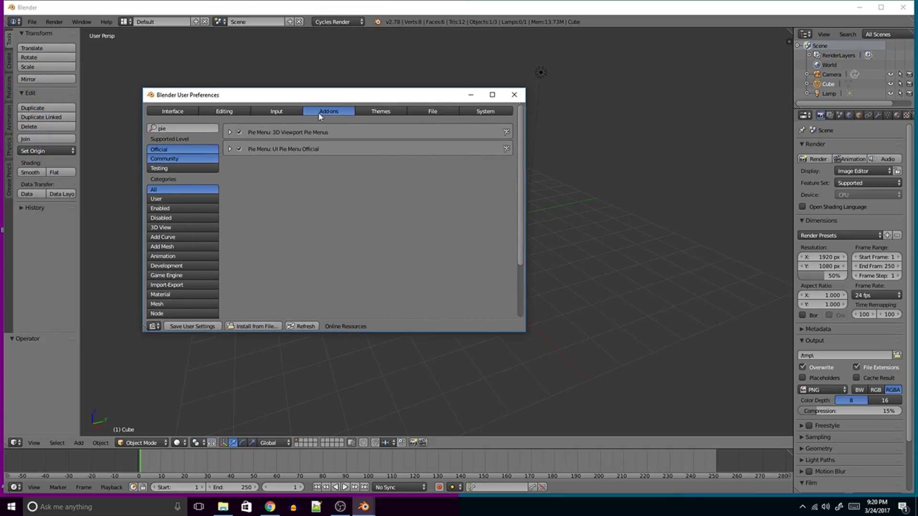
- Expand both Pie Menu add-ons to review their hotkeys, then close the preferences
click(230, 149)
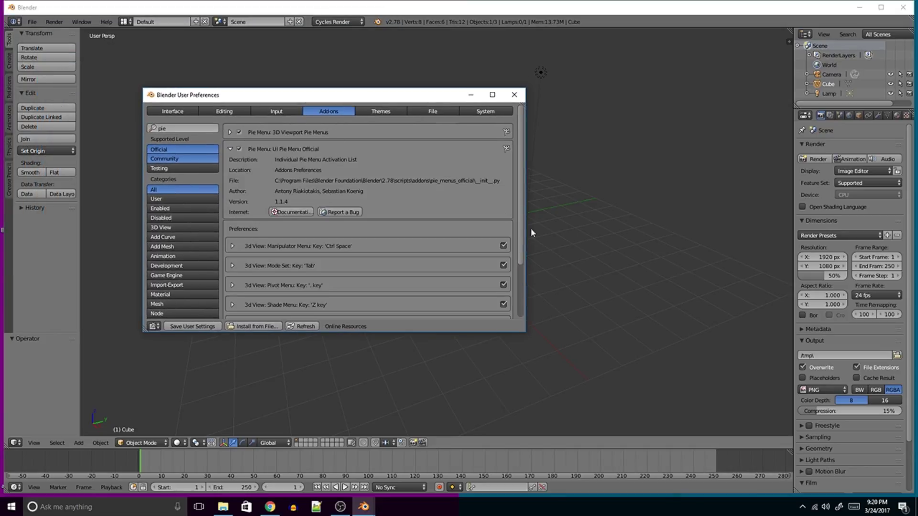
scroll(521, 223, down, 4)
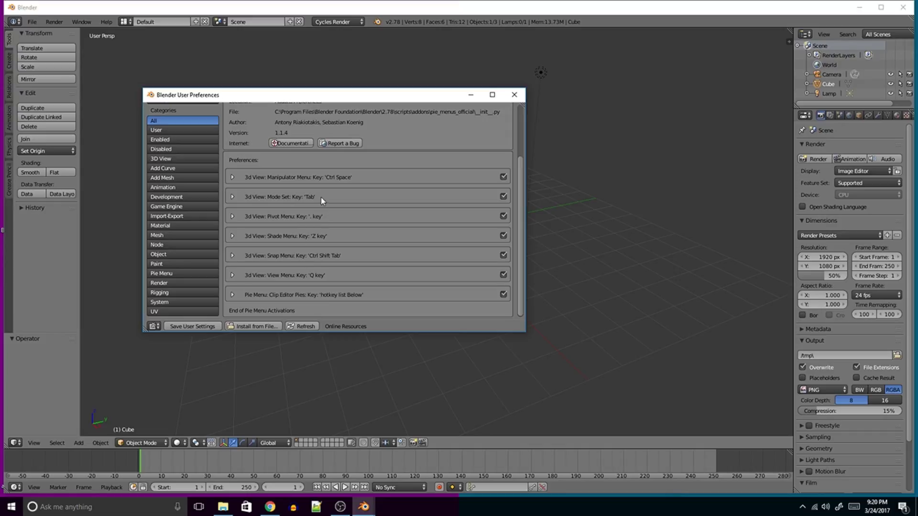
drag(521, 188, 518, 131)
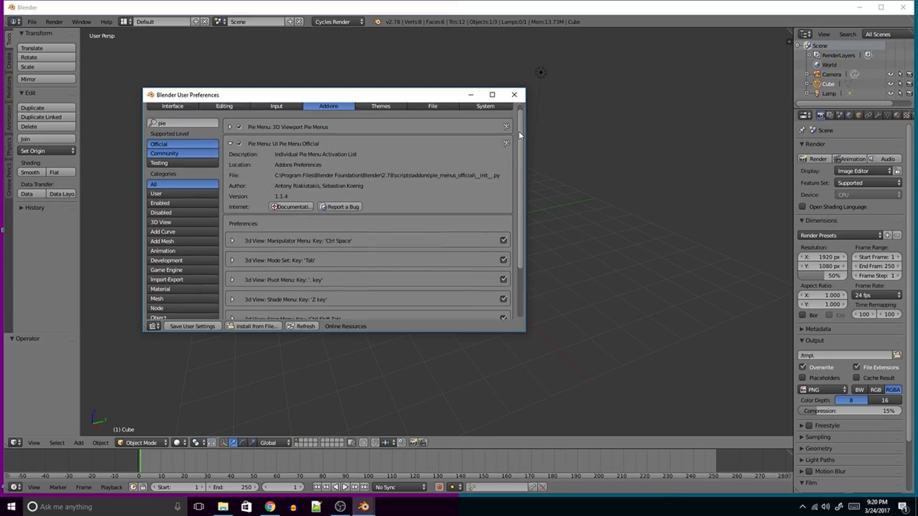
click(230, 130)
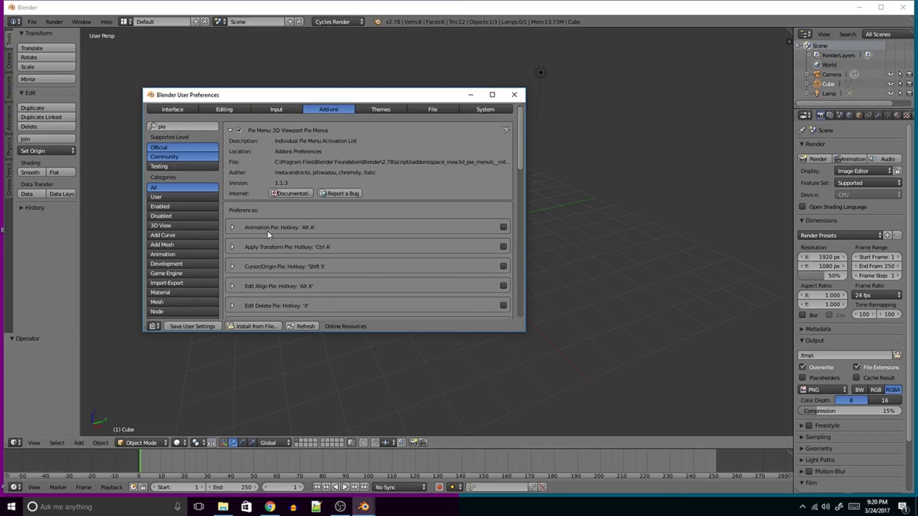
drag(521, 156, 520, 206)
scroll(515, 249, down, 7)
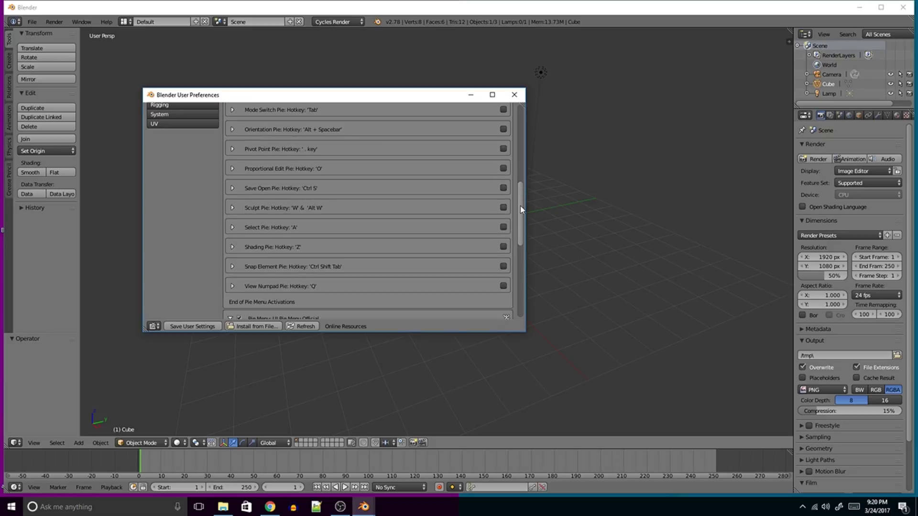
click(516, 100)
middle_drag(482, 179, 454, 199)
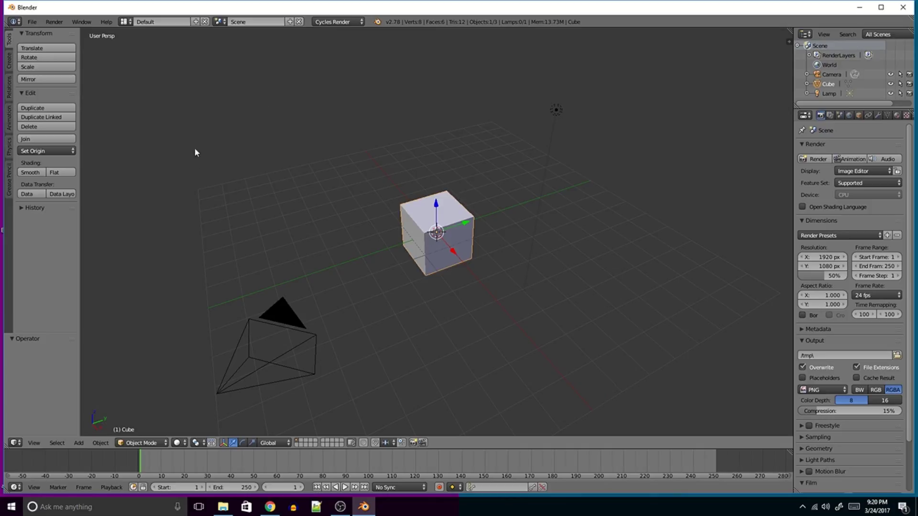
key(z)
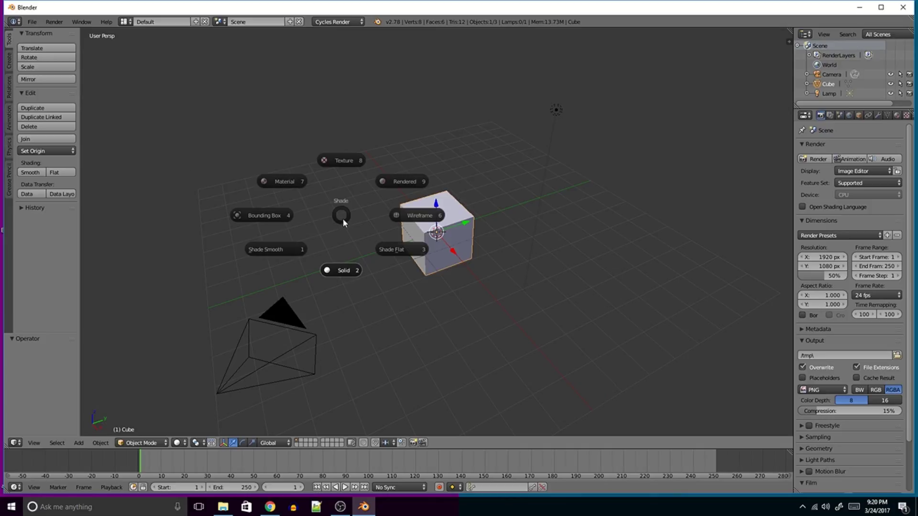
click(404, 182)
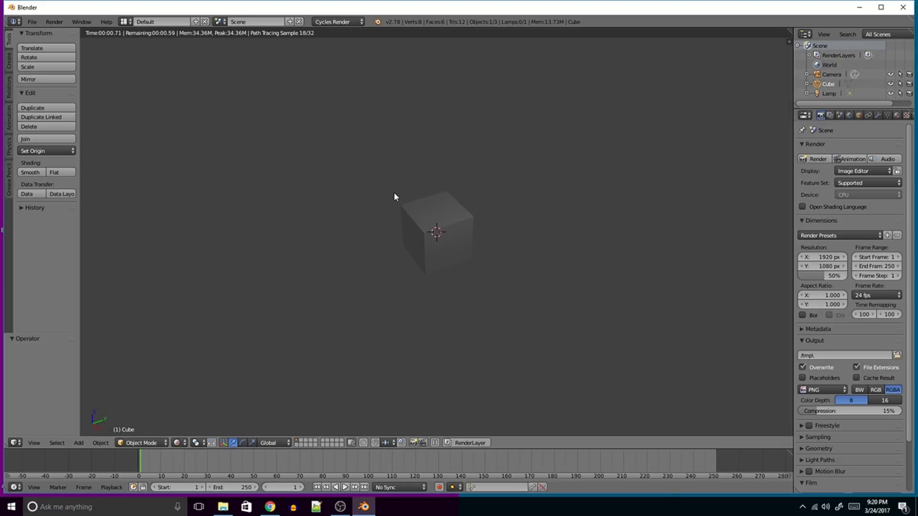
key(z)
click(391, 152)
key(z)
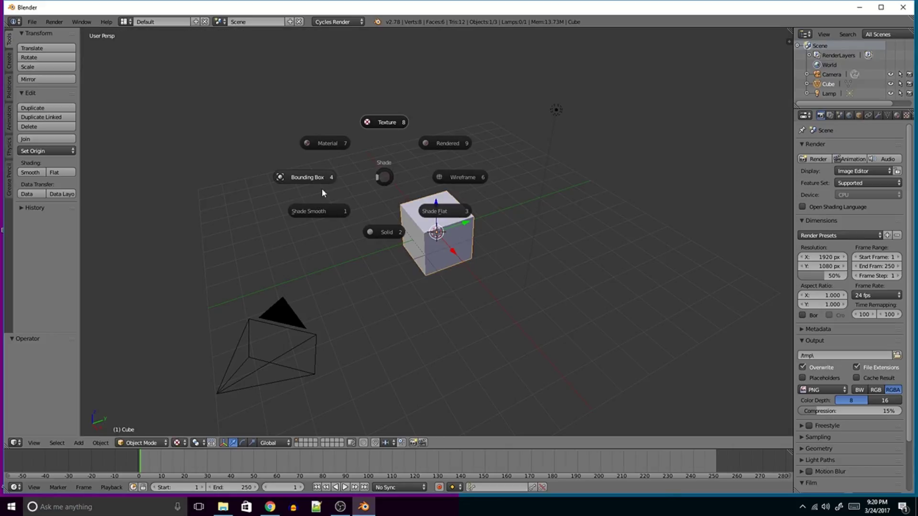
click(433, 181)
key(z)
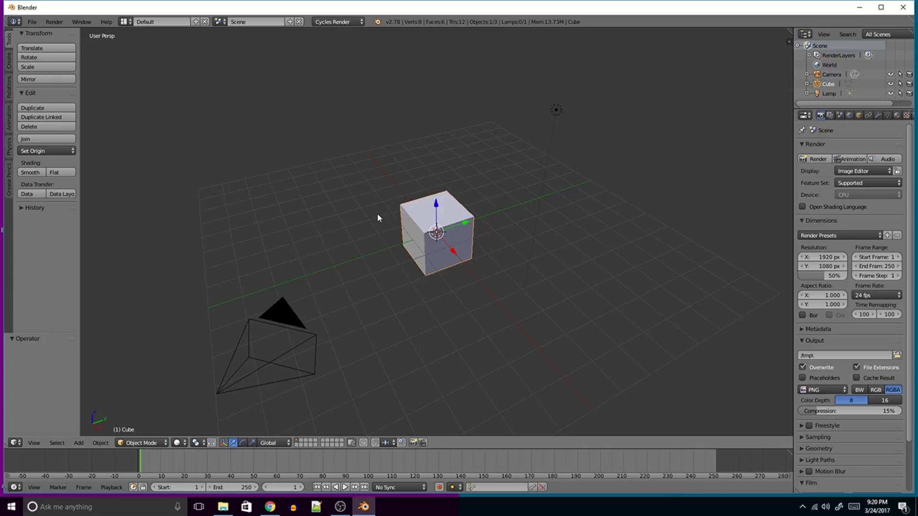
key(q)
click(329, 177)
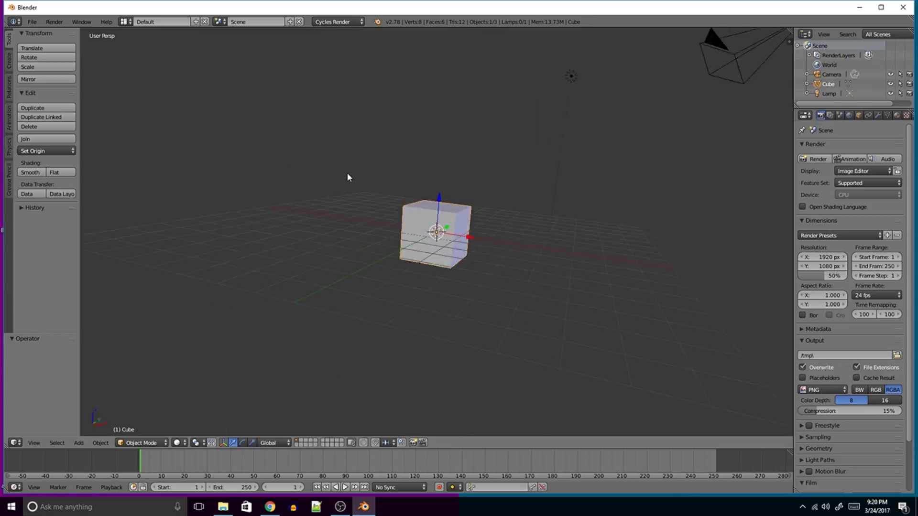
key(q)
click(427, 190)
middle_drag(487, 176, 435, 239)
key(q)
click(438, 301)
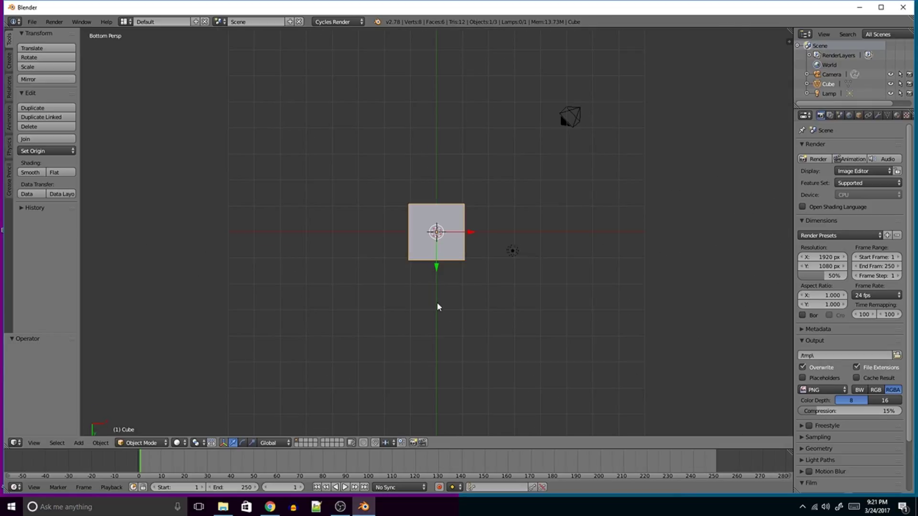
key(q)
click(394, 305)
middle_drag(391, 260, 456, 357)
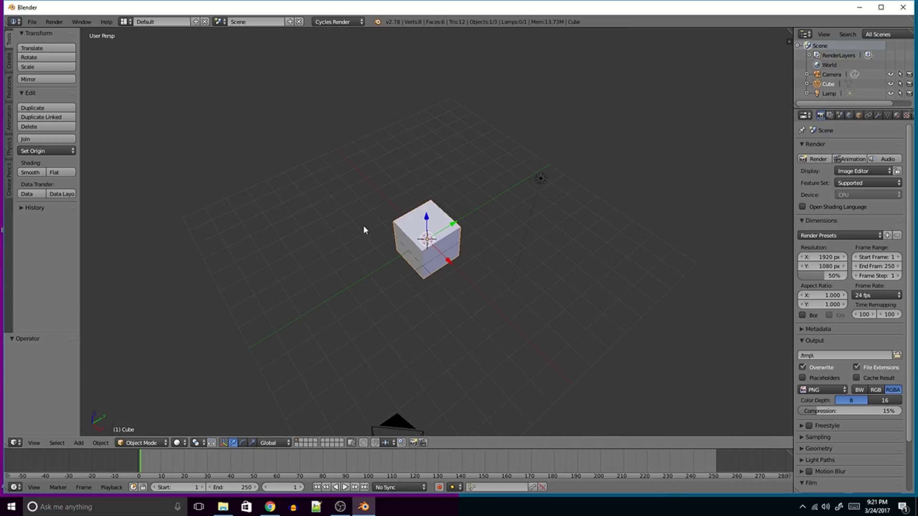
- Cycle the cube through Edit, Weight Paint and Sculpt modes with the Ctrl+Tab mode pie
key(ctrl+Tab)
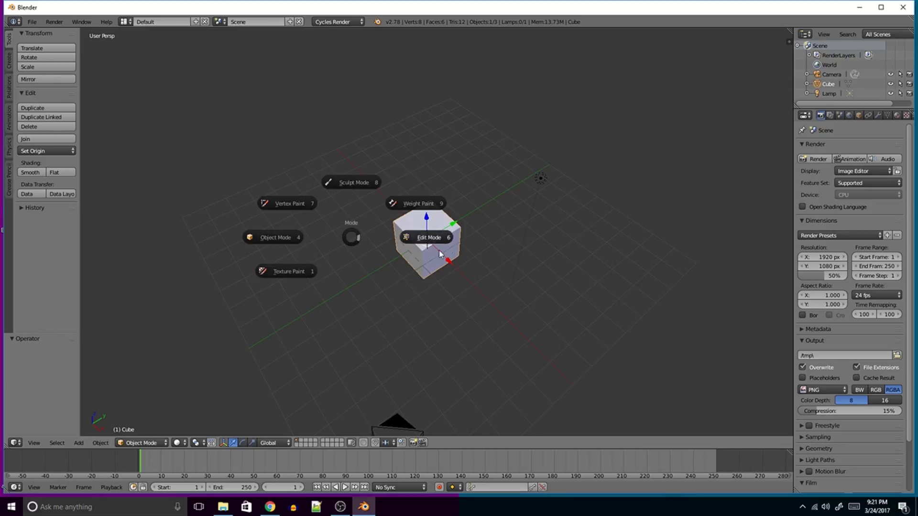
click(404, 237)
key(ctrl+Tab)
click(461, 202)
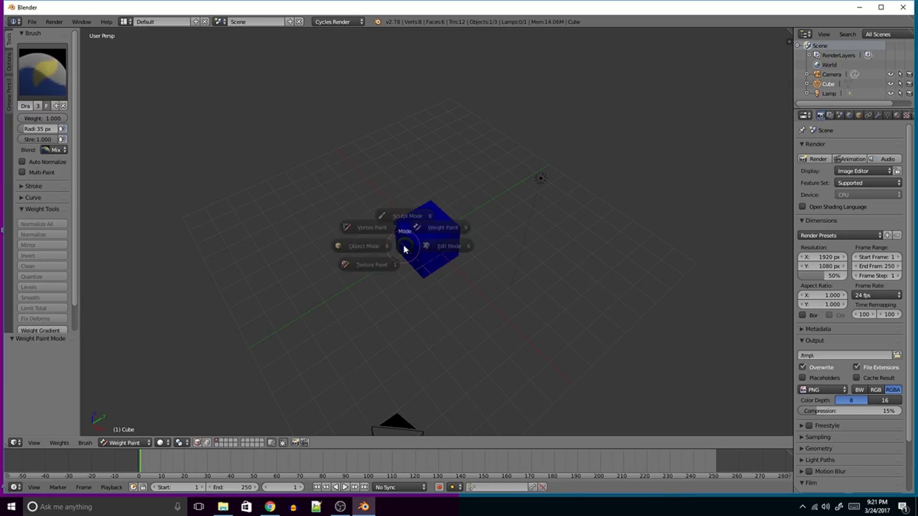
key(ctrl+Tab)
click(405, 119)
- Continue through Vertex Paint, Object and Texture Paint modes, ending back in Edit Mode
key(ctrl+Tab)
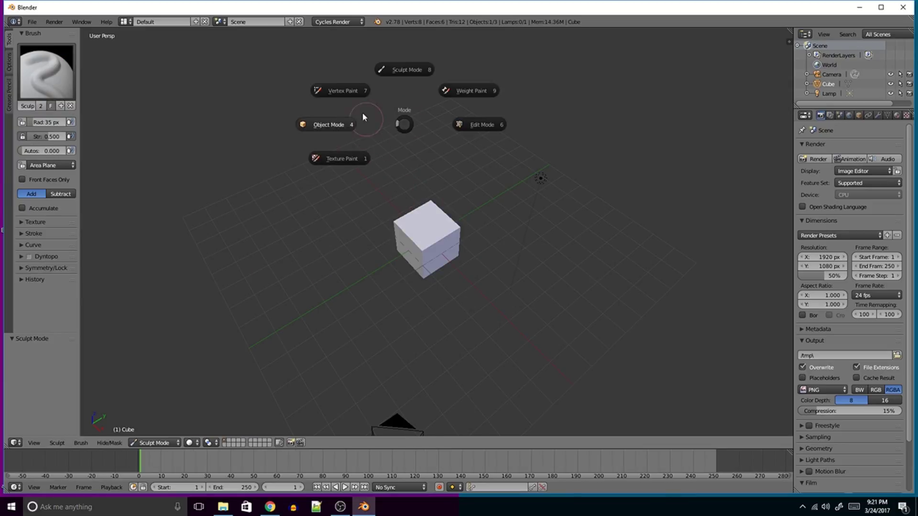
click(342, 90)
key(ctrl+Tab)
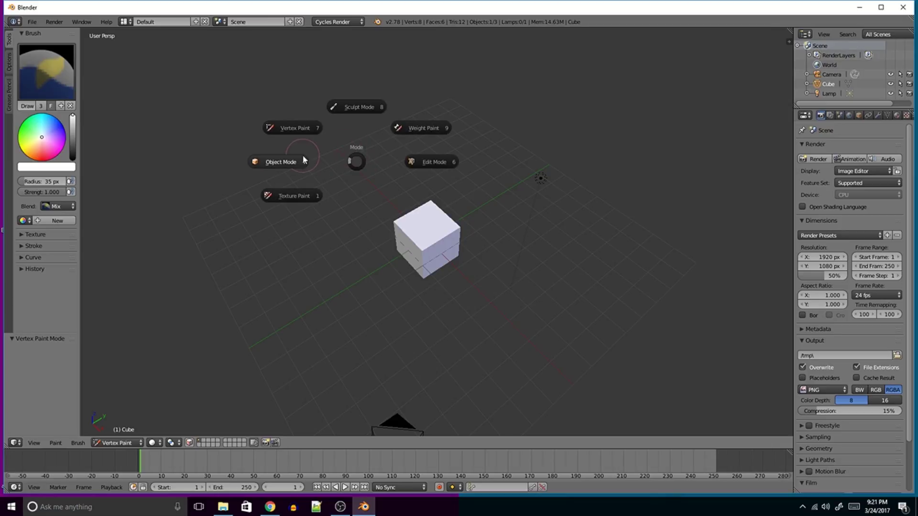
click(280, 160)
key(ctrl+Tab)
click(287, 239)
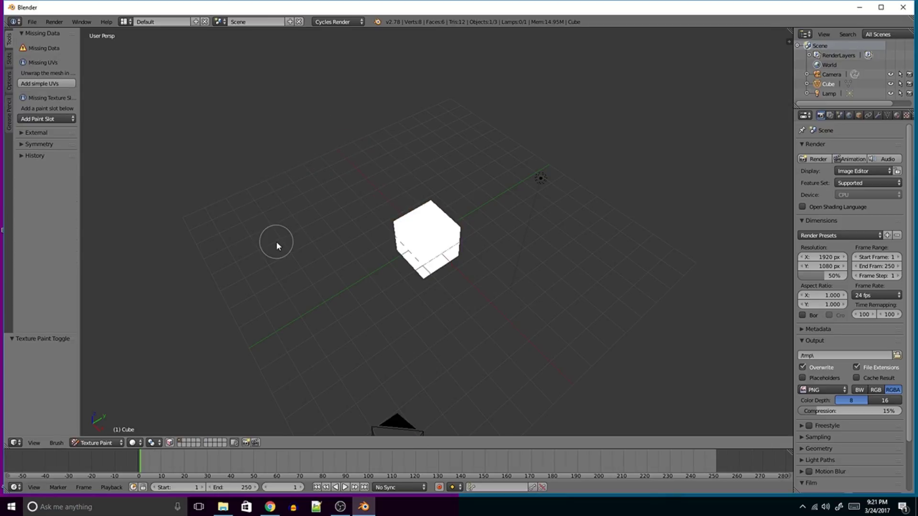
key(ctrl+Tab)
click(346, 242)
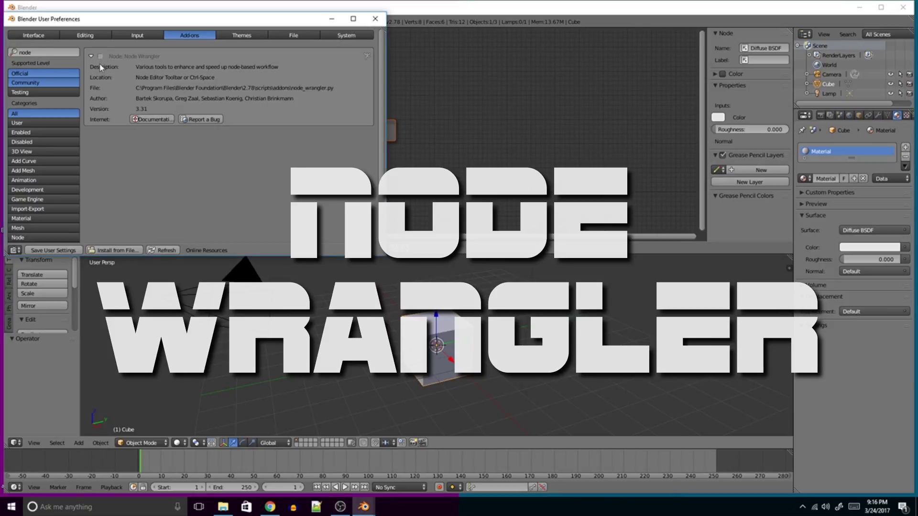
- Enable Node: Node Wrangler and scroll through its Show Hotkey List
click(100, 56)
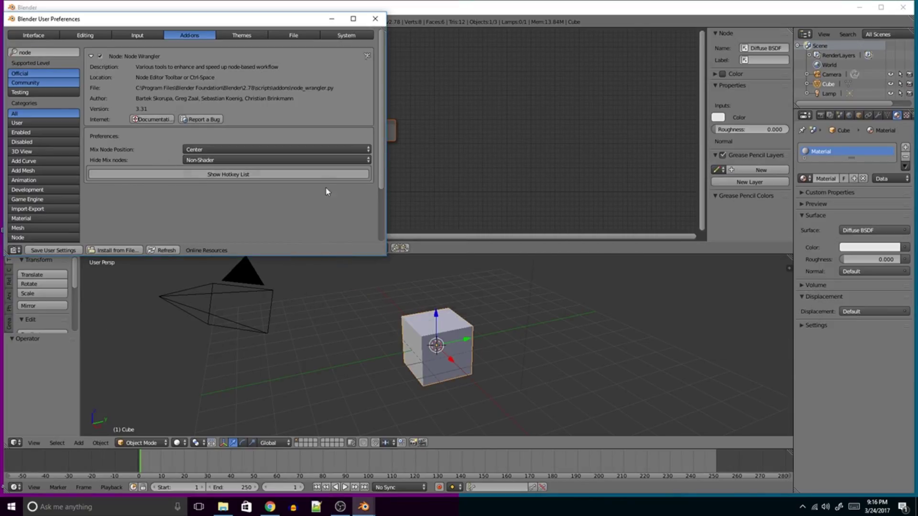
click(227, 175)
scroll(370, 130, down, 15)
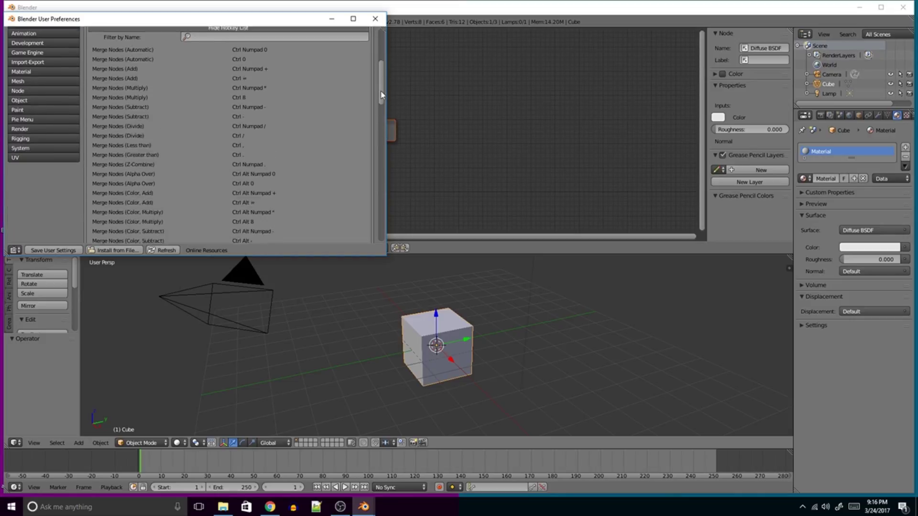
scroll(368, 158, down, 10)
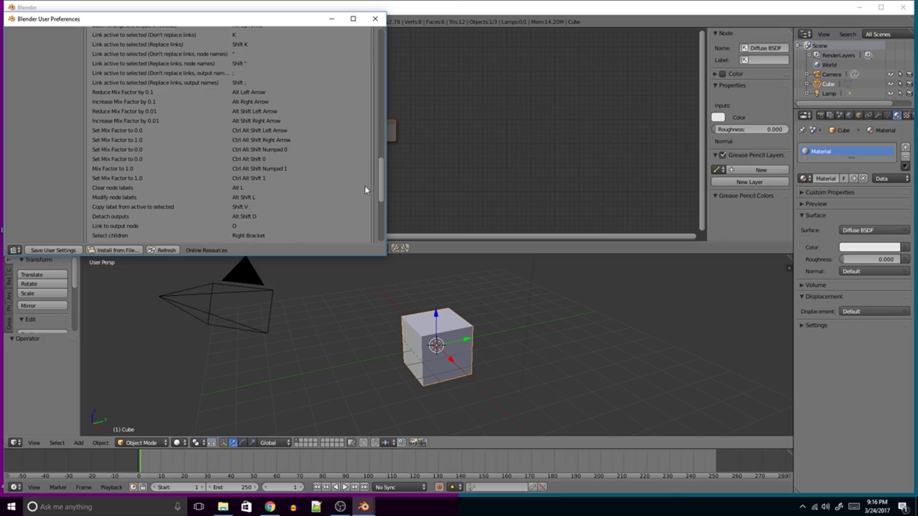
scroll(362, 187, up, 1)
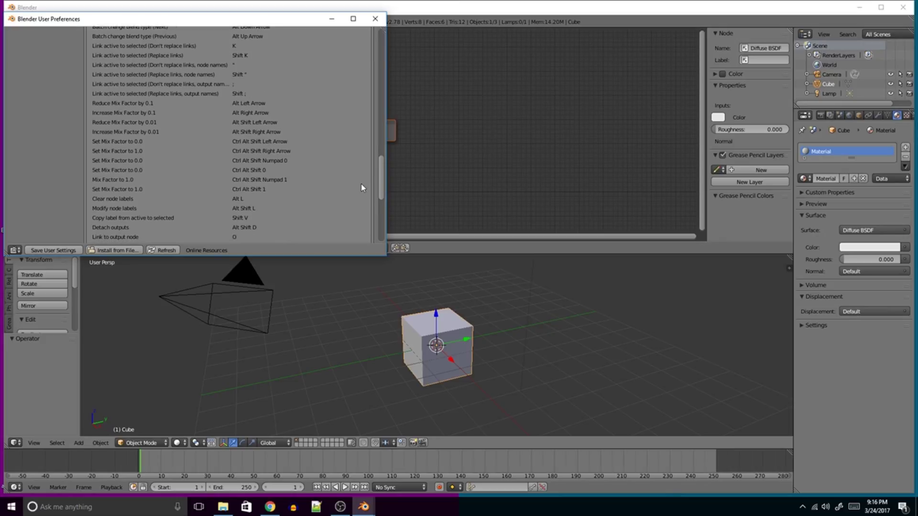
scroll(362, 184, up, 3)
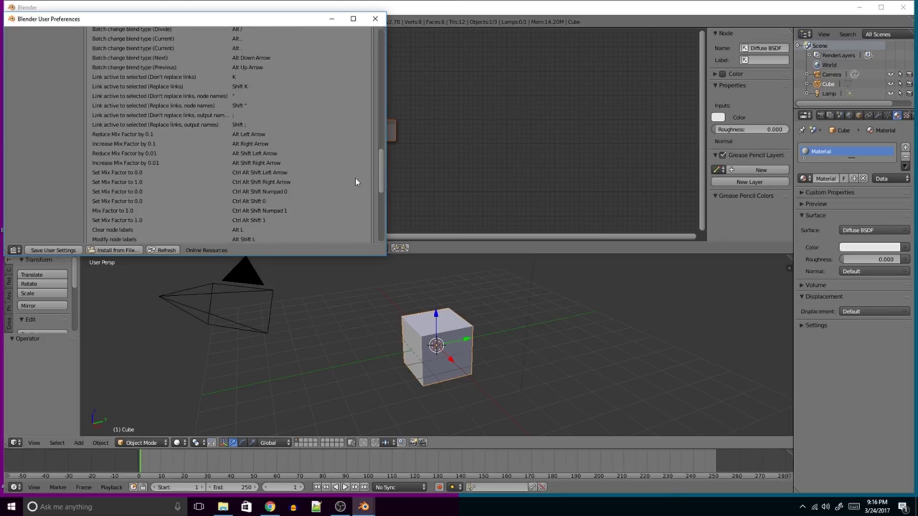
- Return to the node editor and move the Diffuse BSDF node up and left
click(449, 94)
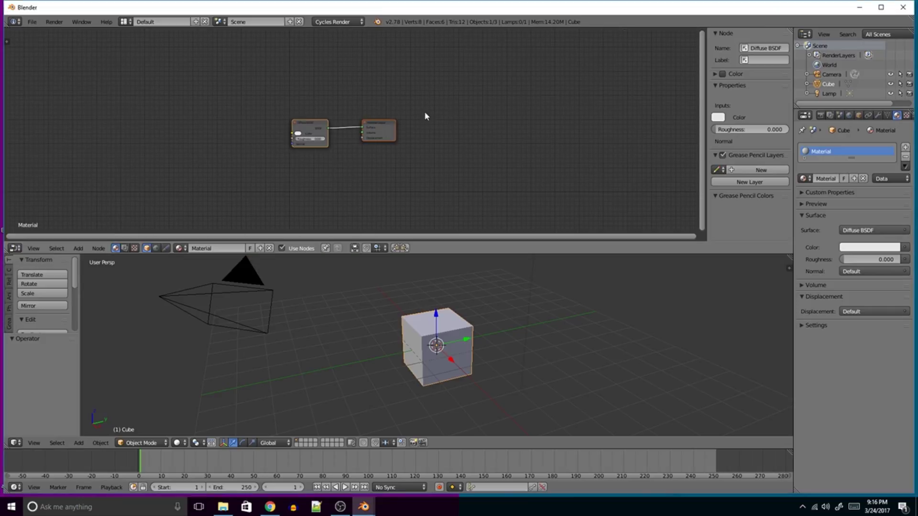
drag(384, 146, 367, 100)
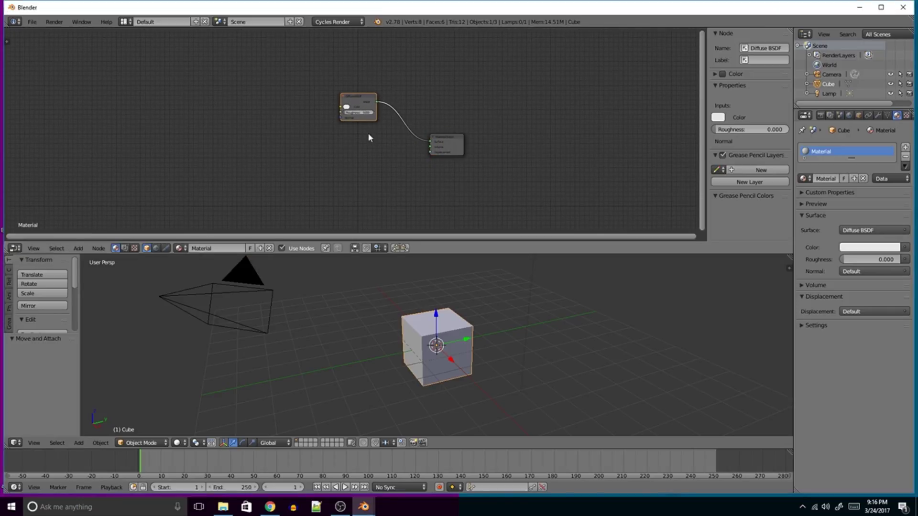
middle_drag(368, 137, 348, 171)
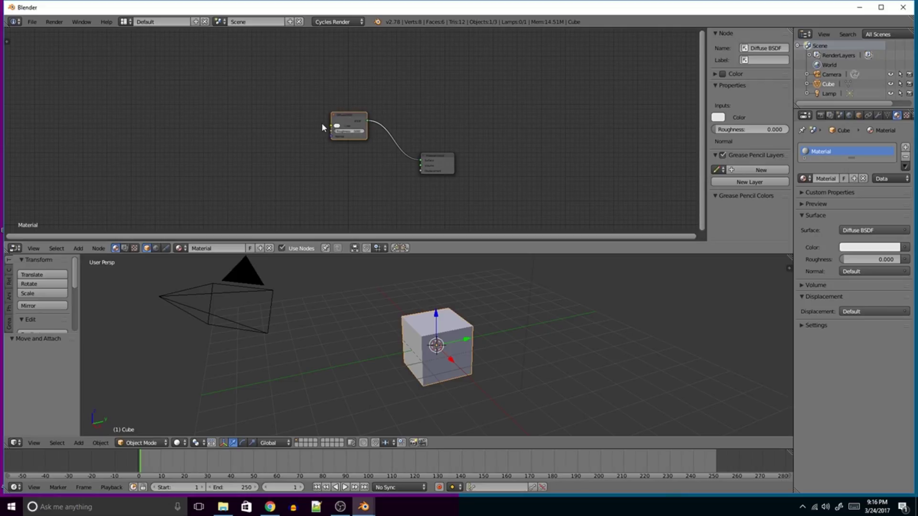
- Show the Node Wrangler tab in the node editor's tool shelf
key(t)
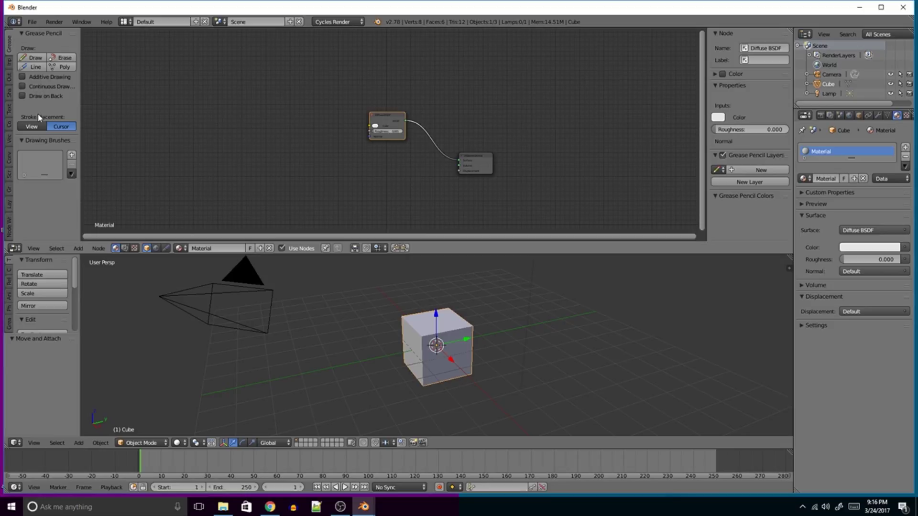
click(10, 231)
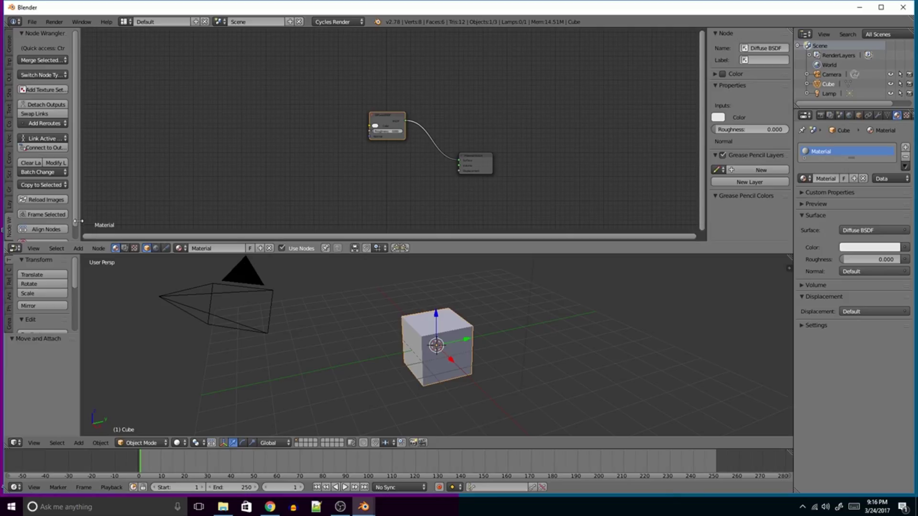
scroll(76, 223, down, 2)
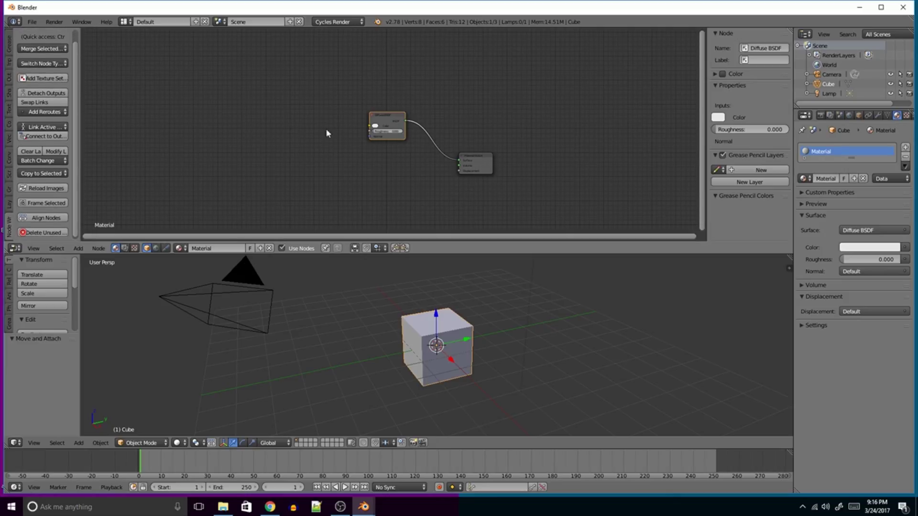
mouse_move(386, 125)
mouse_down()
mouse_move(371, 121)
mouse_move(393, 123)
mouse_up()
scroll(397, 115, up, 2)
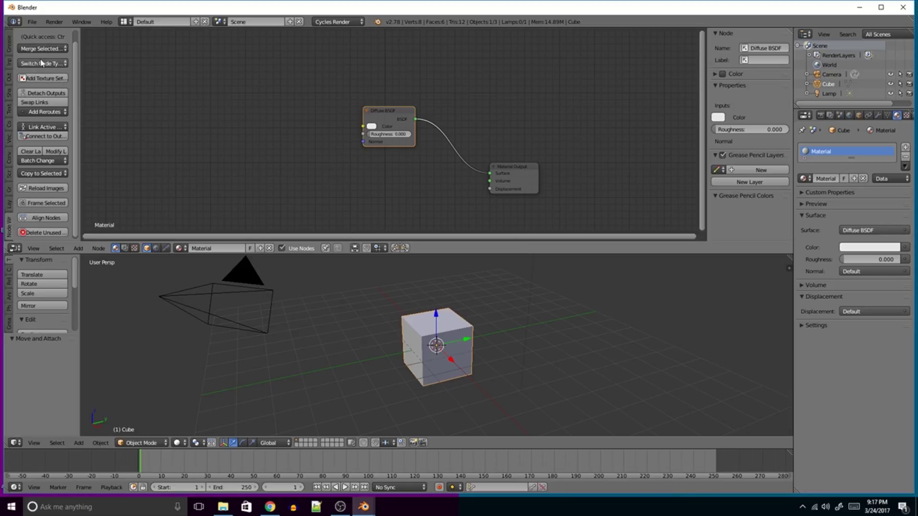
- Add a Node Wrangler texture setup to the Diffuse BSDF, feeding Generated coordinates into Mapping
click(45, 79)
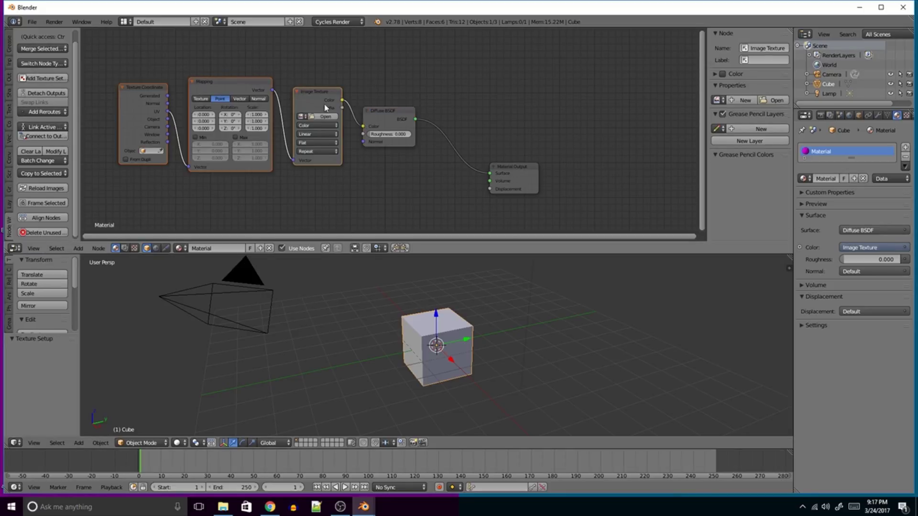
drag(378, 115, 394, 111)
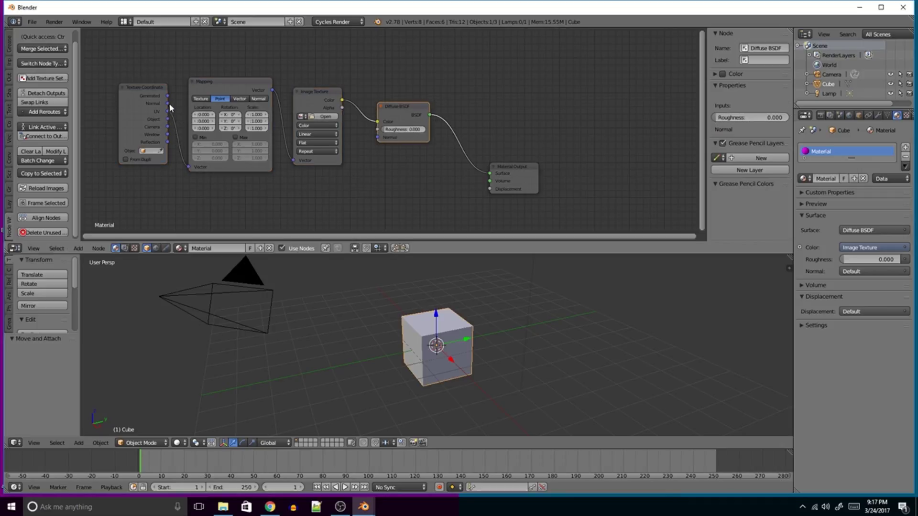
drag(168, 95, 190, 167)
- Load images.jpg from the Desktop into the Image Texture and view the cube in rendered preview
click(328, 117)
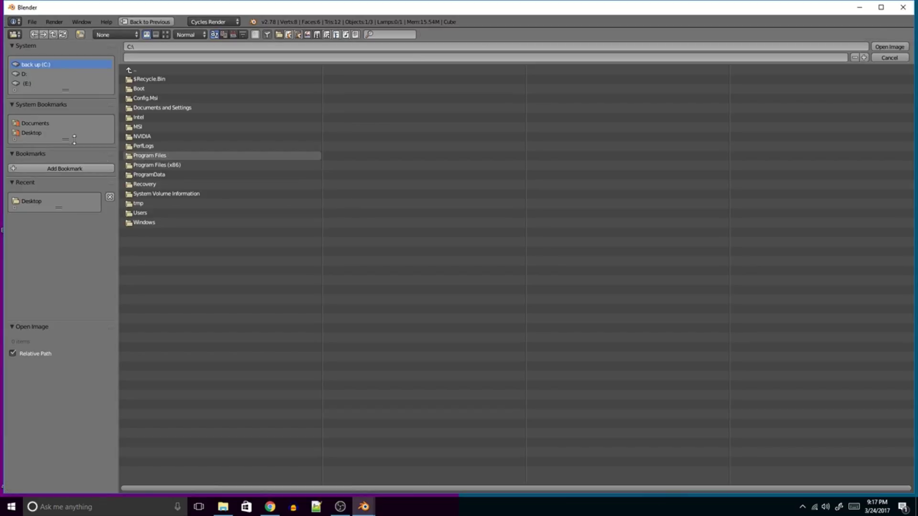
click(31, 201)
click(210, 232)
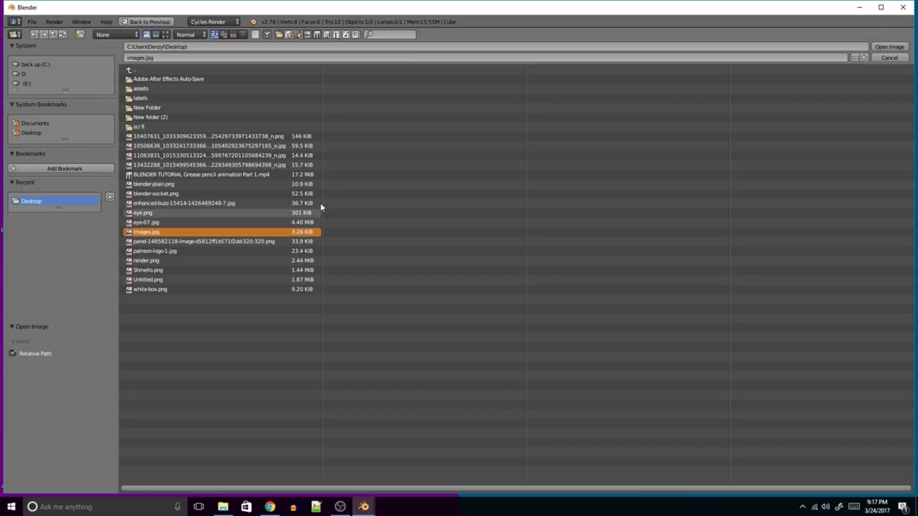
click(888, 47)
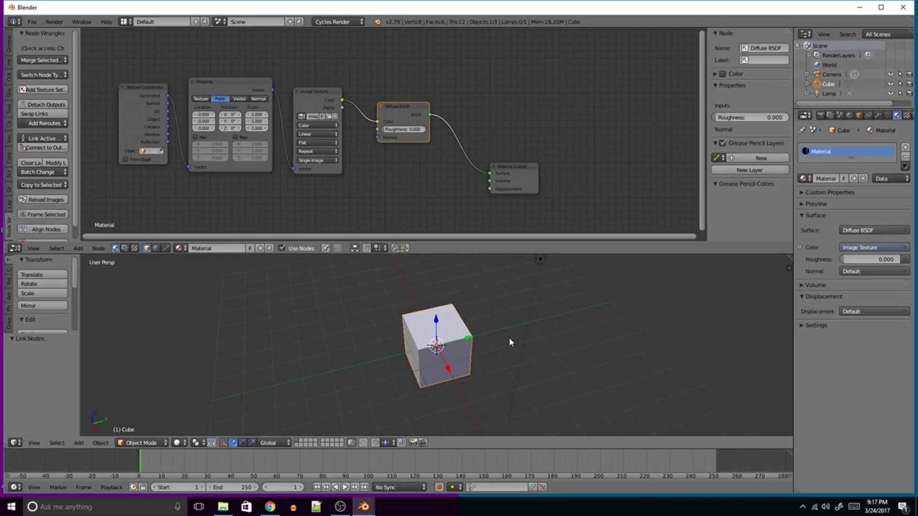
key(shift+z)
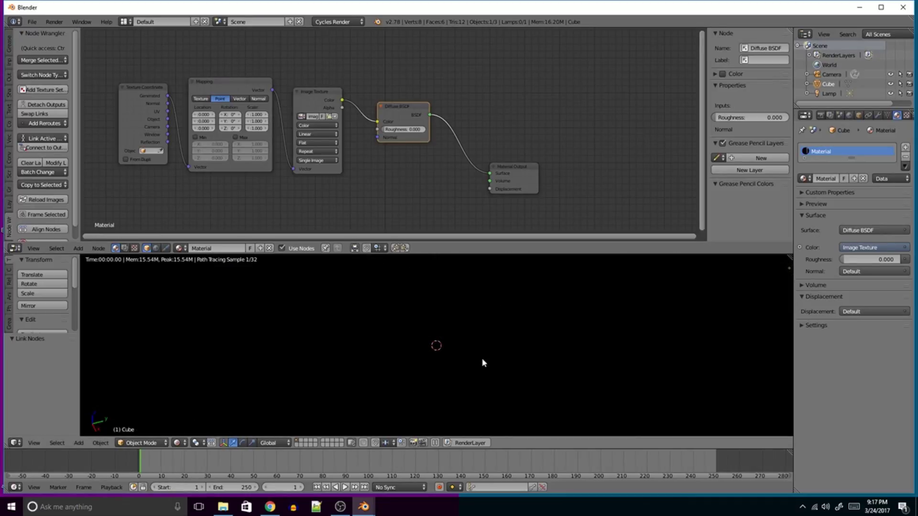
middle_drag(504, 350, 546, 367)
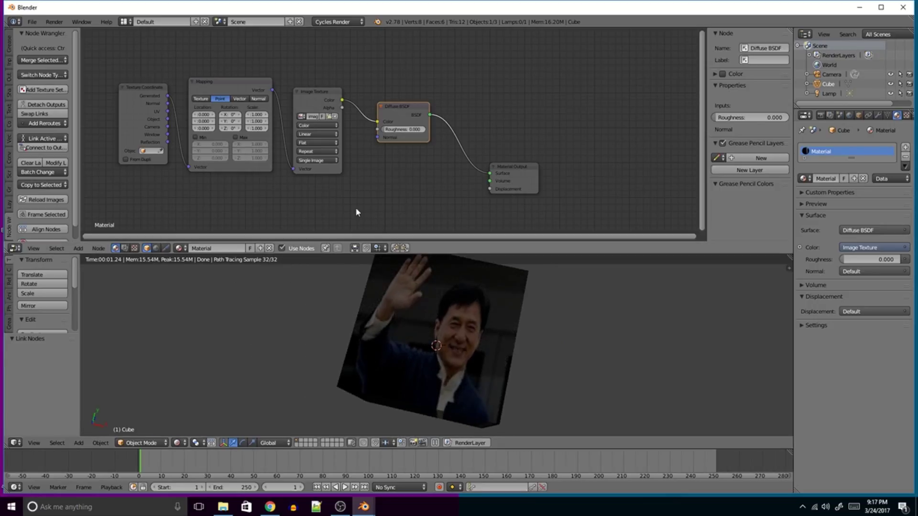
middle_drag(346, 167, 431, 191)
- Enclose the Texture Coordinate, Mapping and Image Texture nodes in a Node Wrangler frame
click(393, 130)
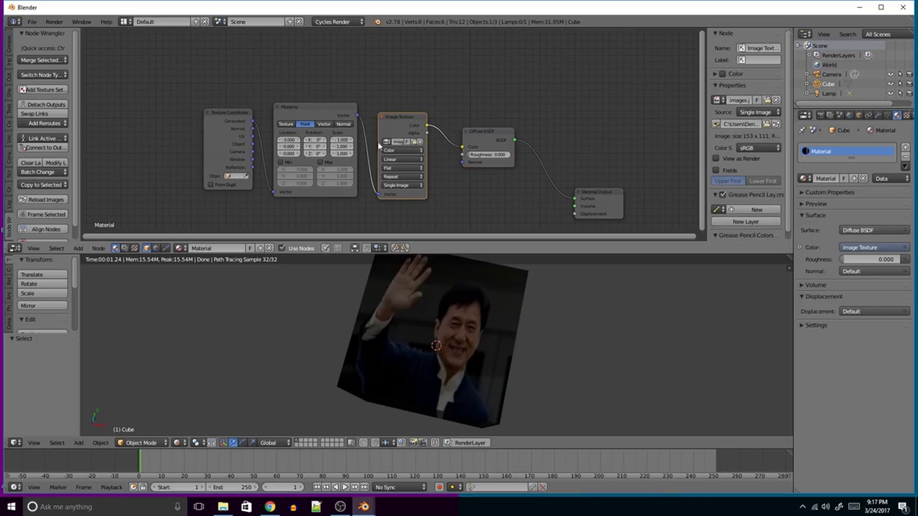
drag(193, 217, 406, 126)
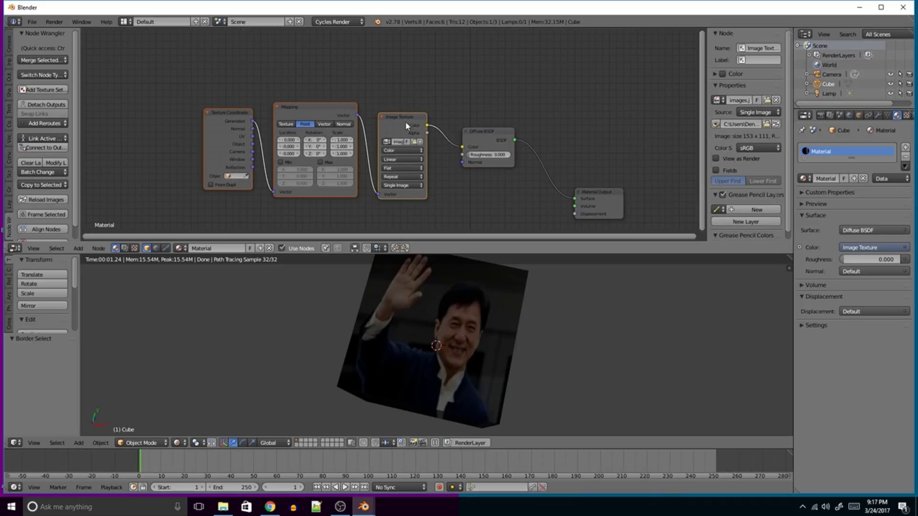
key(g)
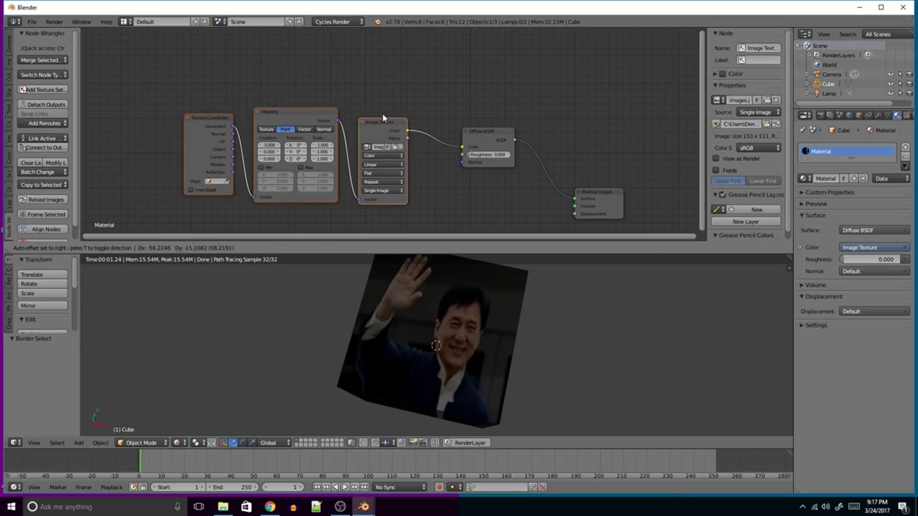
key(Escape)
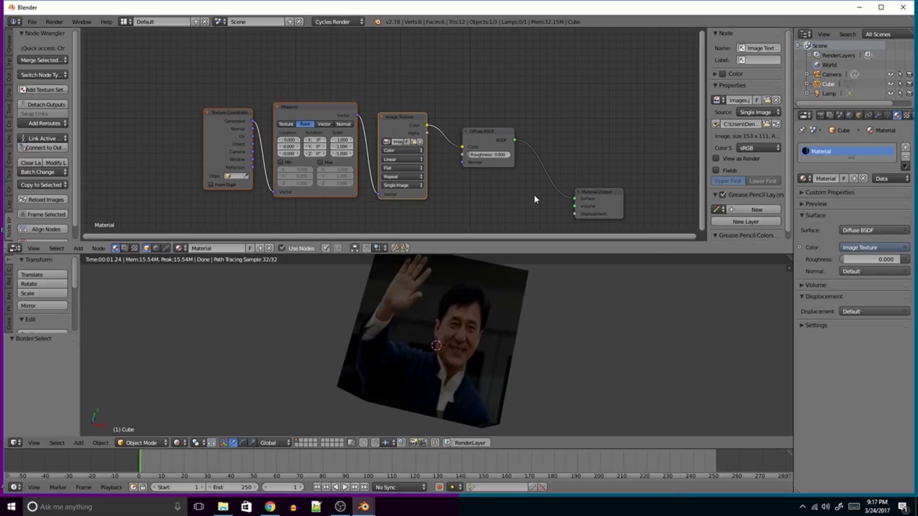
click(46, 214)
click(383, 110)
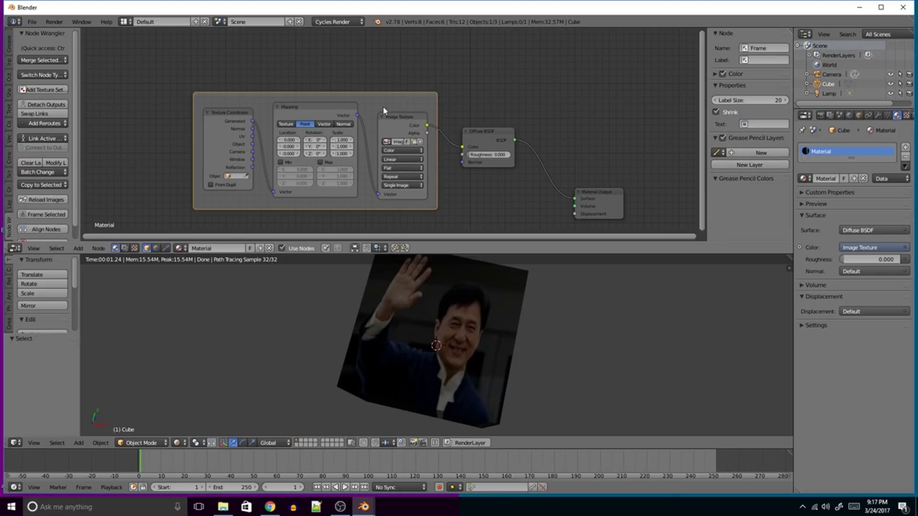
drag(372, 106, 440, 94)
click(380, 102)
click(348, 88)
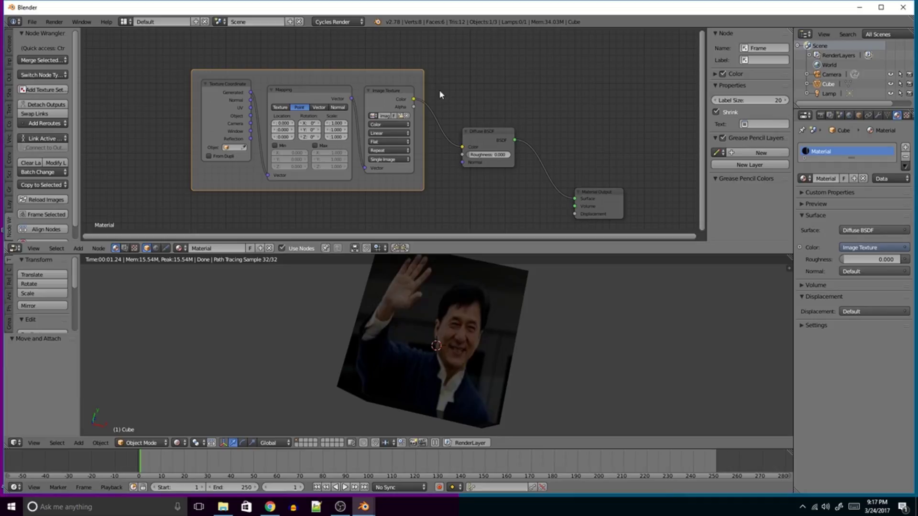
- Tint the frame light purple, label it 'Poop' at label size 64, and shift it left
click(715, 74)
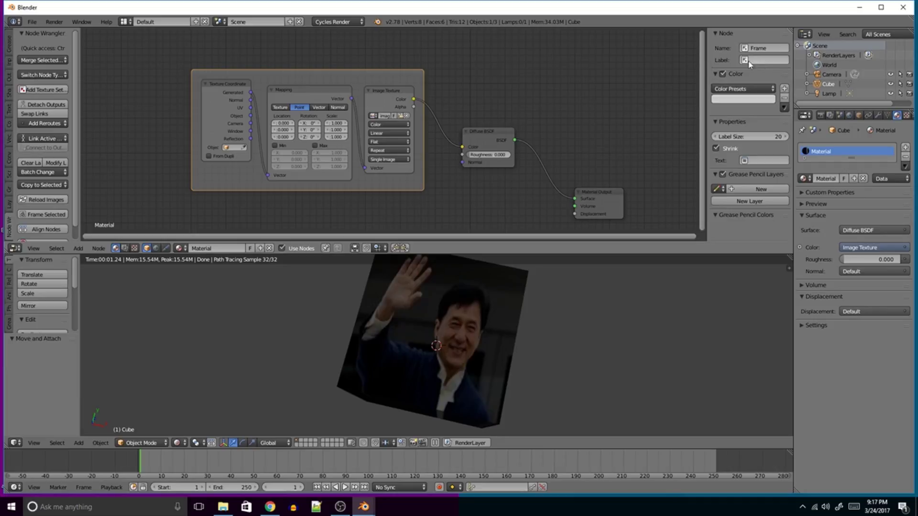
click(733, 100)
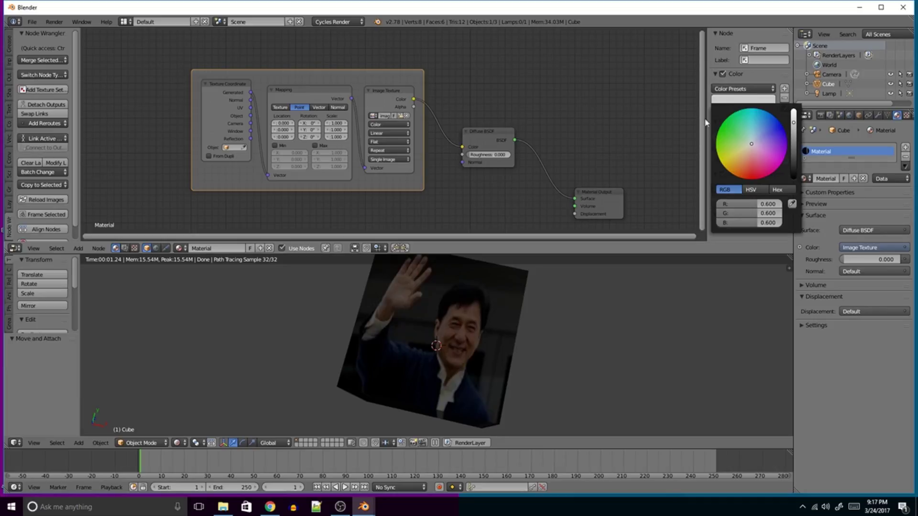
click(746, 101)
drag(773, 129, 752, 143)
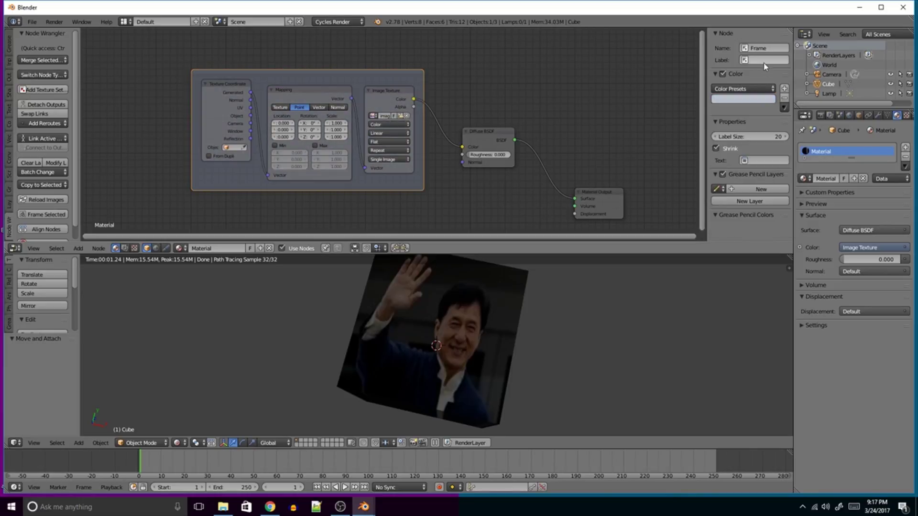
click(760, 60)
drag(760, 136, 735, 138)
drag(353, 114, 337, 124)
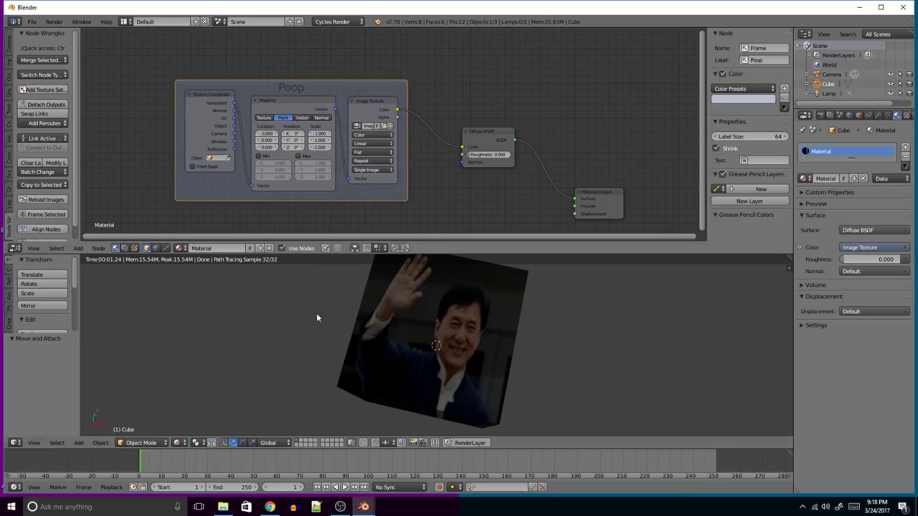
middle_drag(507, 164, 451, 171)
- Switch the Diffuse BSDF node to a Glossy BSDF with Node Wrangler's Shift+S Switch Type
click(415, 119)
drag(415, 119, 418, 85)
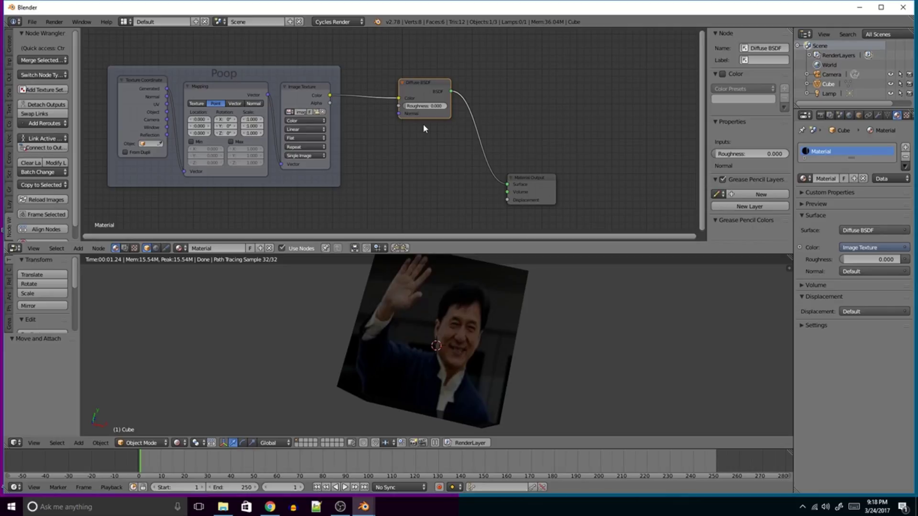
key(shift+s)
mouse_move(416, 117)
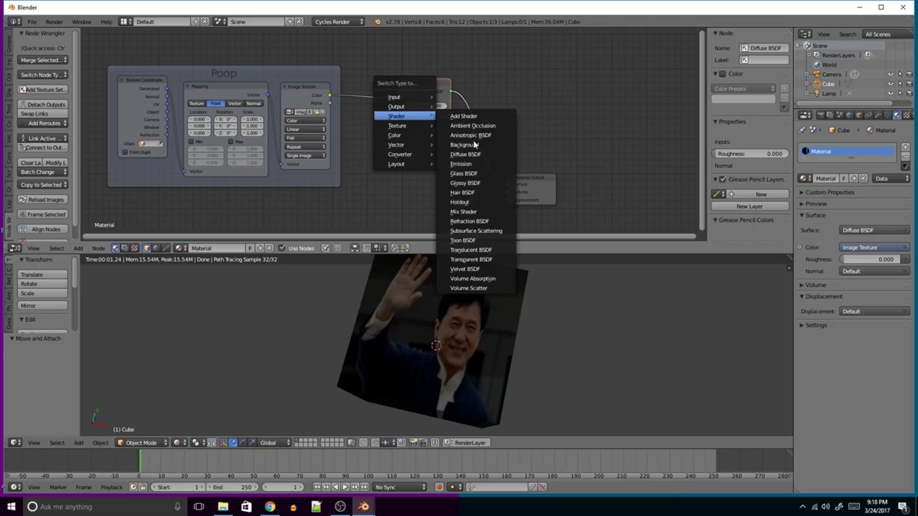
click(471, 183)
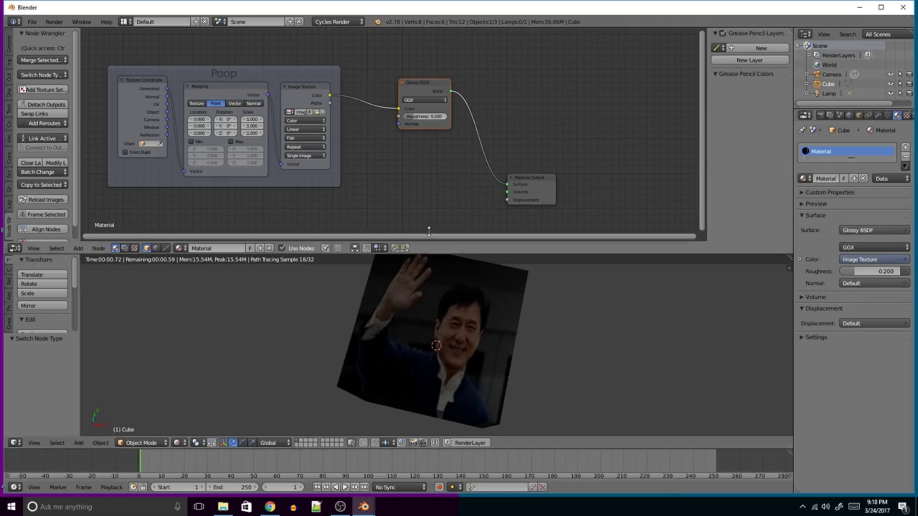
middle_drag(428, 231, 463, 141)
- Duplicate the Glossy BSDF, merge both through a MIX shader, and set the copy's Roughness to 1.000
key(shift+d)
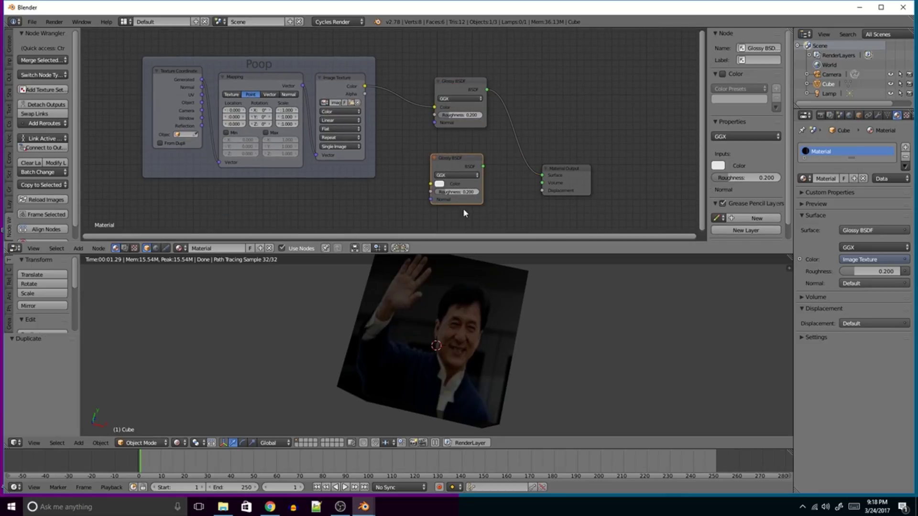
drag(454, 220, 492, 139)
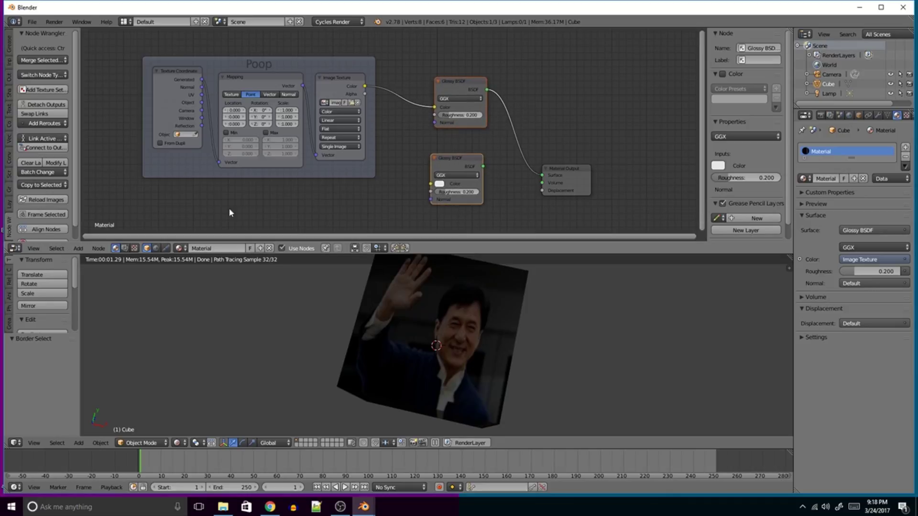
click(42, 61)
mouse_move(46, 74)
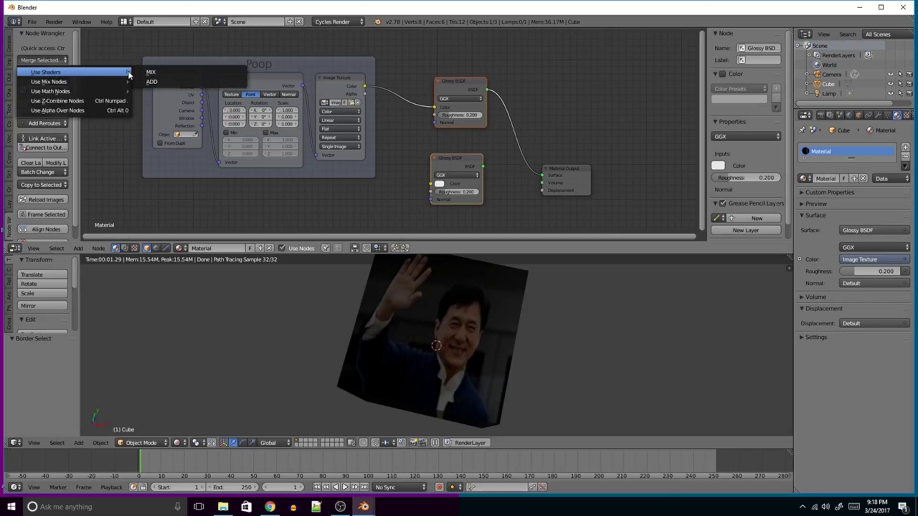
click(151, 73)
drag(578, 178, 645, 148)
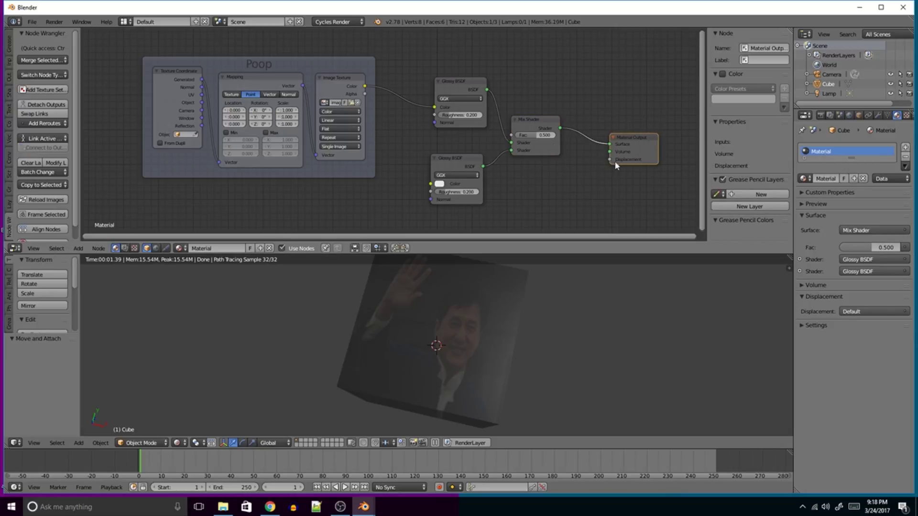
drag(458, 192, 458, 156)
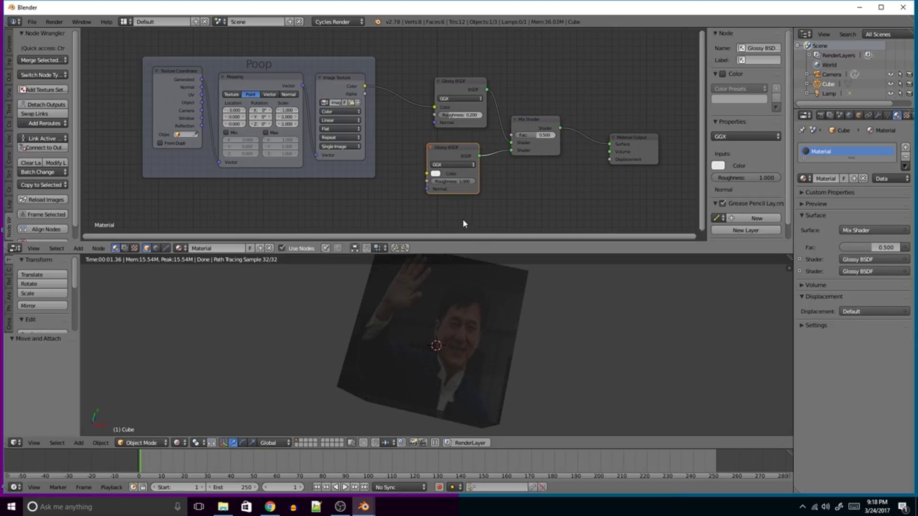
- Switch the lower Glossy BSDF node to an Emission shader feeding the Mix Shader
key(shift+s)
mouse_move(461, 218)
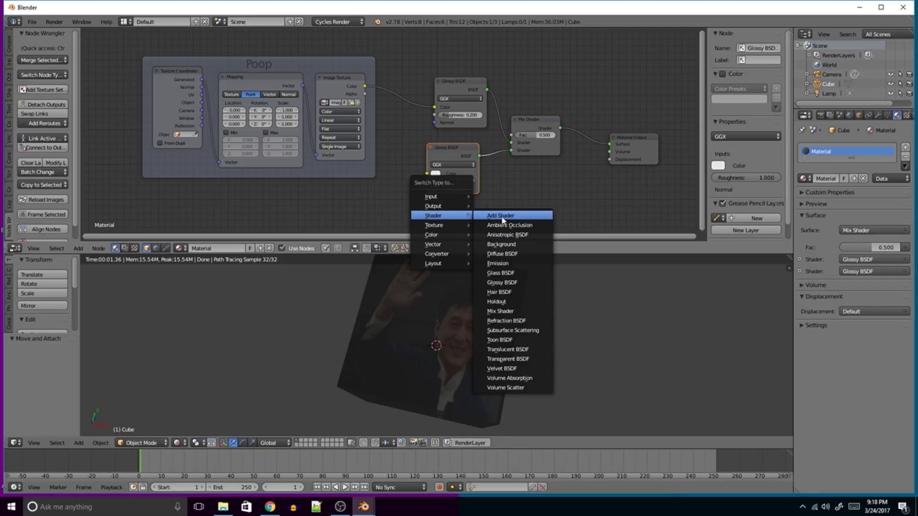
click(505, 263)
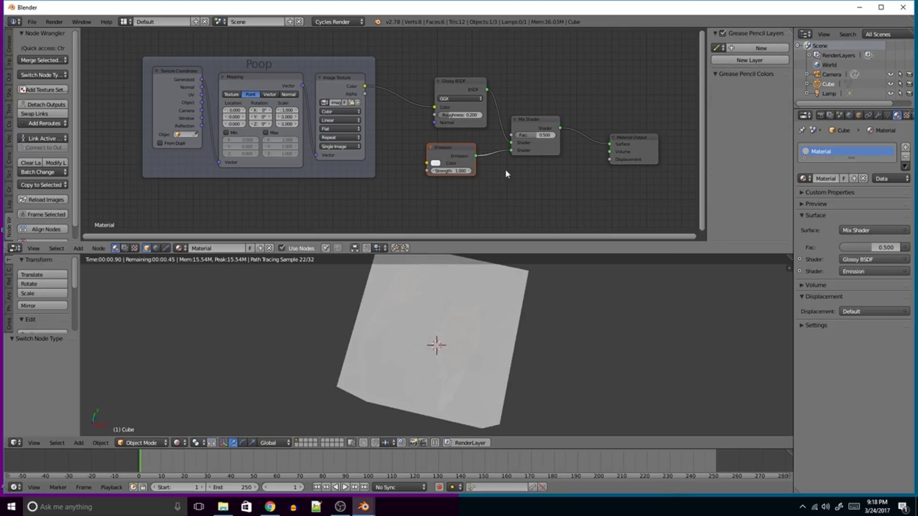